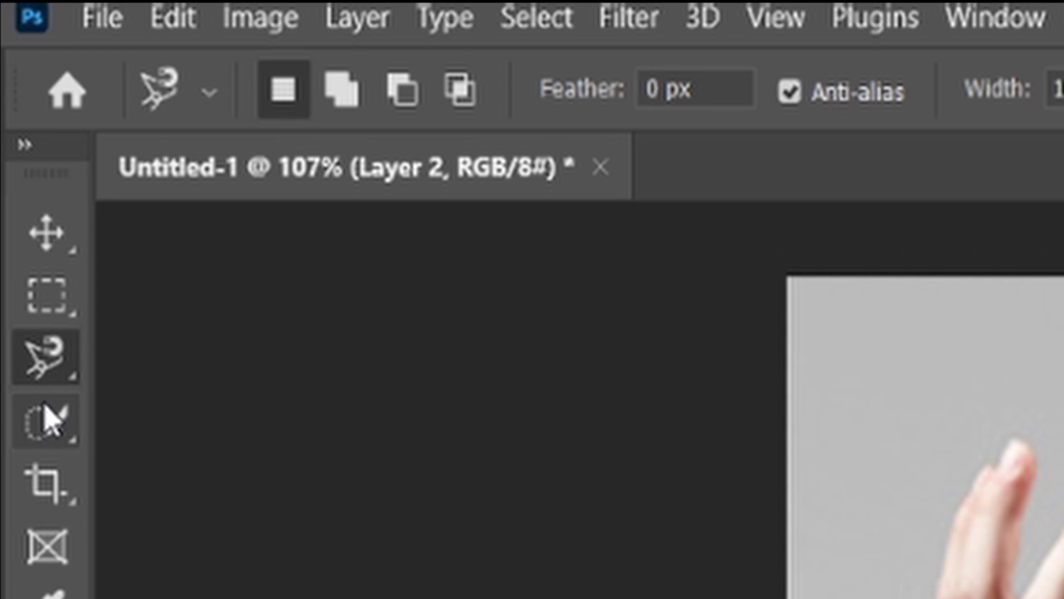
Select the whole forearm, hand and upper arm with Quick Selection and copy the selection
click(13, 126)
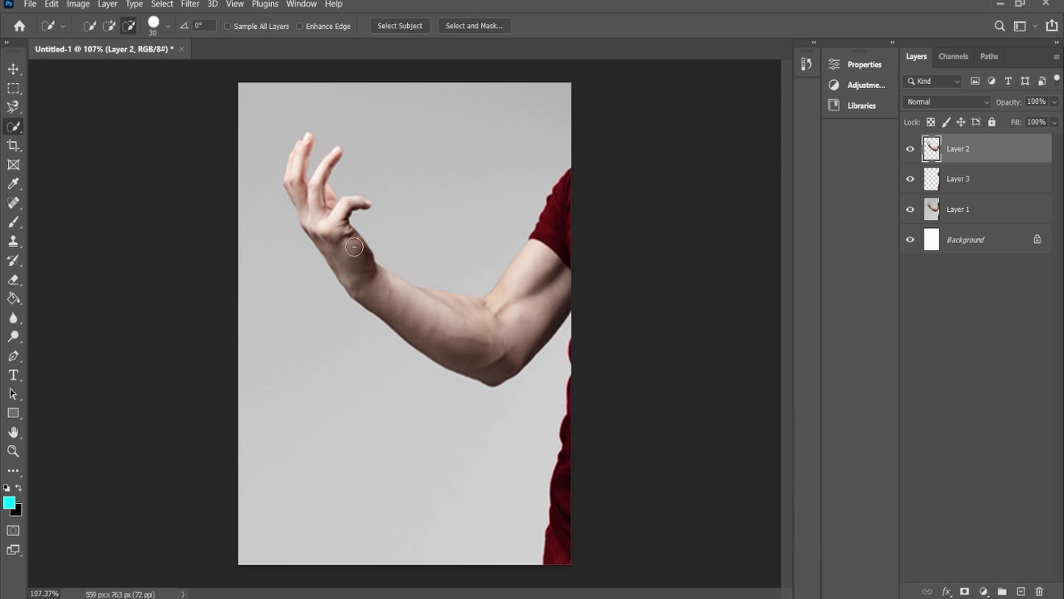
mouse_move(355, 249)
mouse_down()
mouse_move(310, 191)
mouse_move(370, 286)
mouse_move(513, 323)
mouse_up()
drag(410, 232, 355, 198)
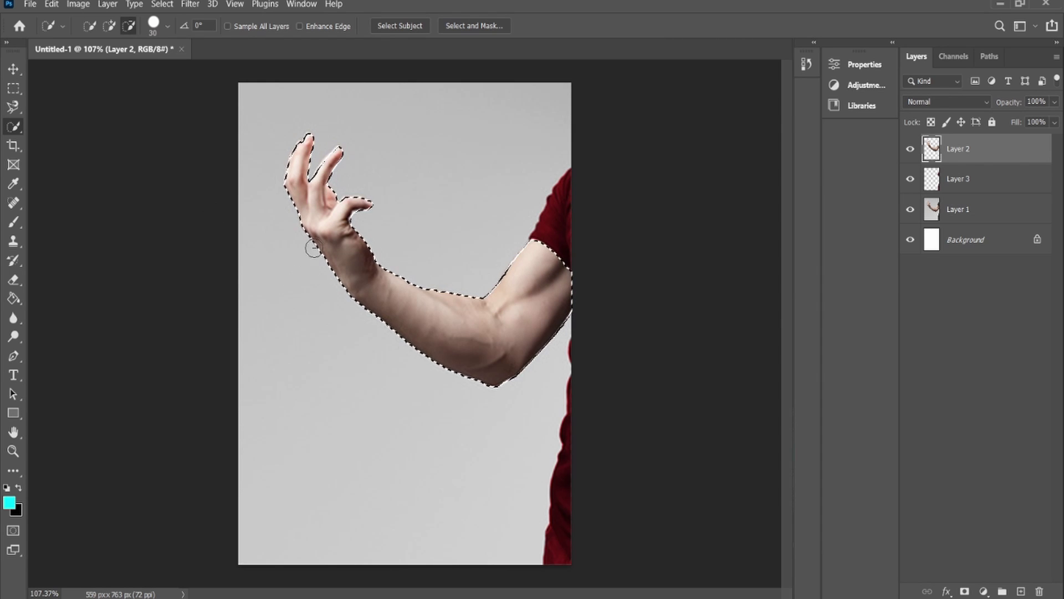
key(ctrl+c)
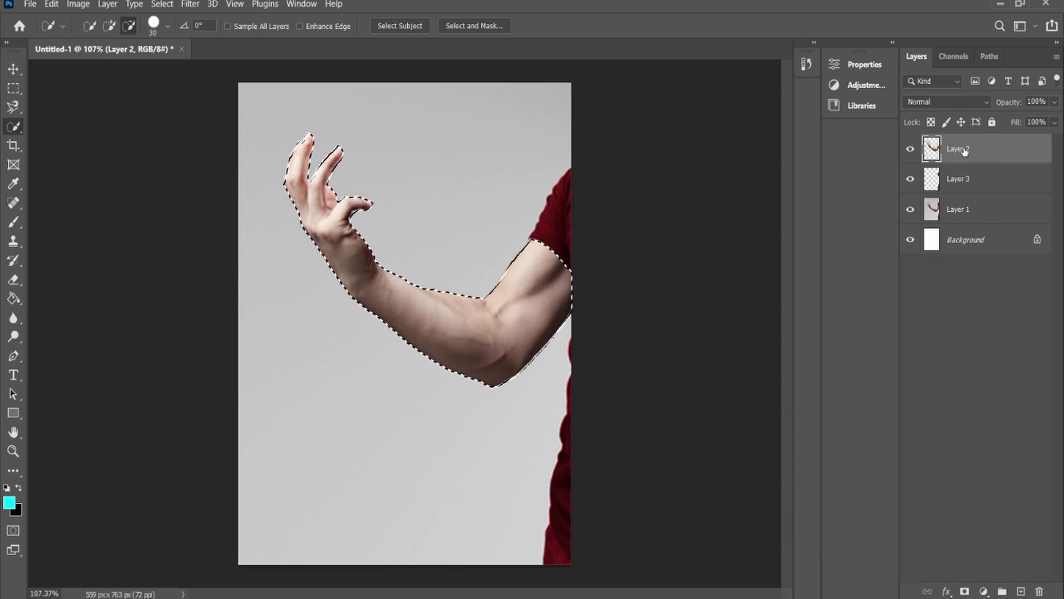
Make Layer 2 active, switch to the Magnetic Lasso tool, and clear the selection around the arm
click(985, 209)
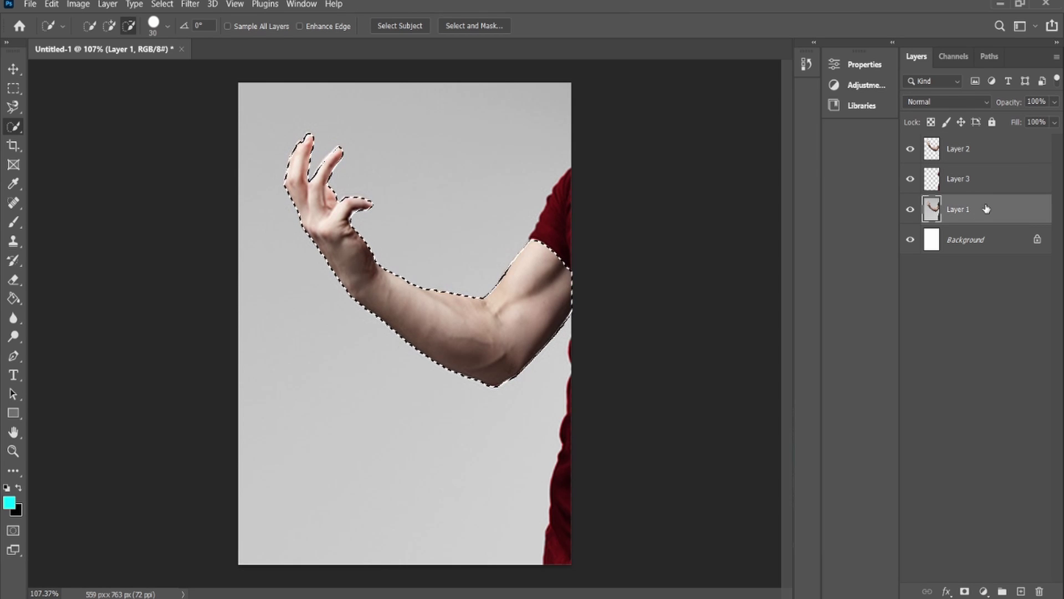
click(977, 151)
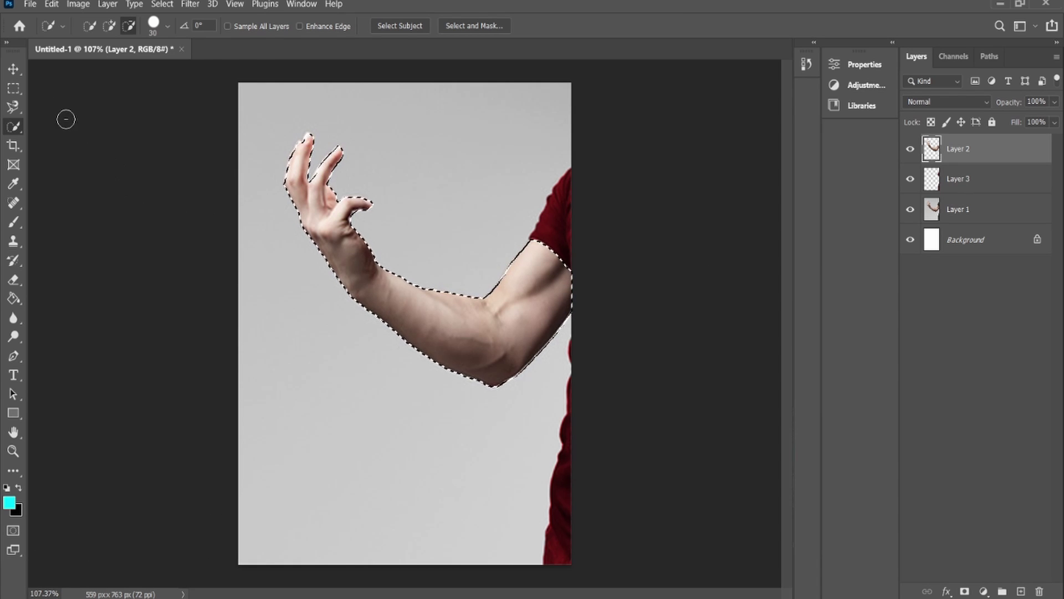
click(14, 107)
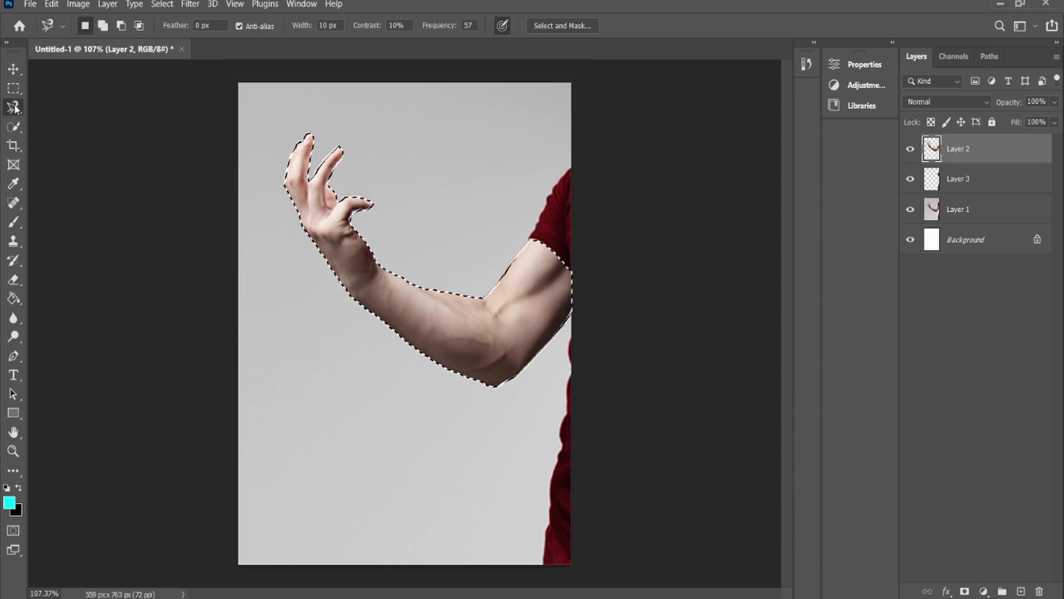
key(ctrl+d)
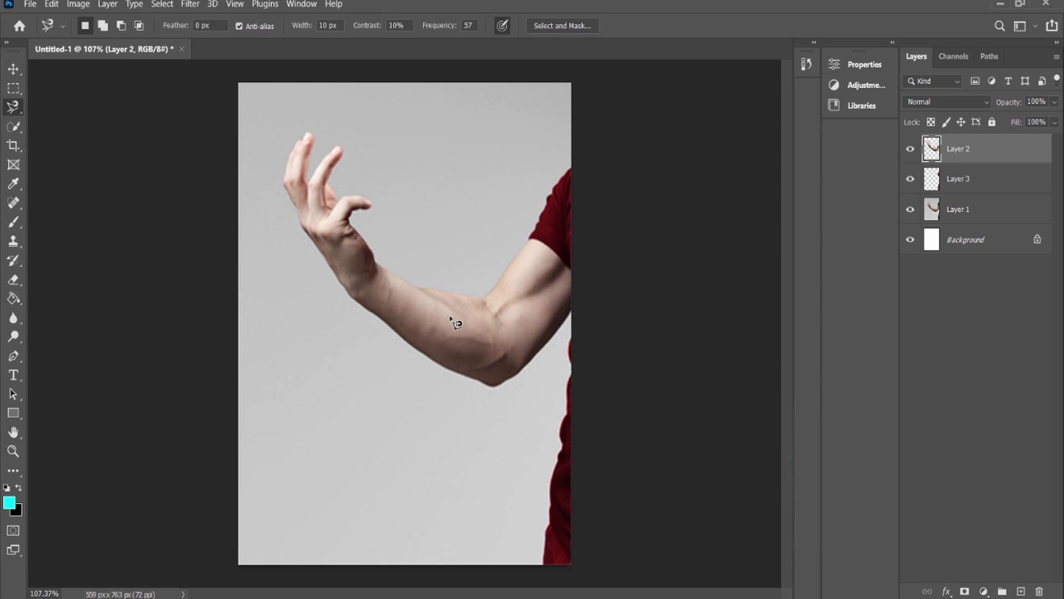
Desaturate the arm on Layer 2 and duplicate the layer without the glossy filter effect
key(ctrl+shift+u)
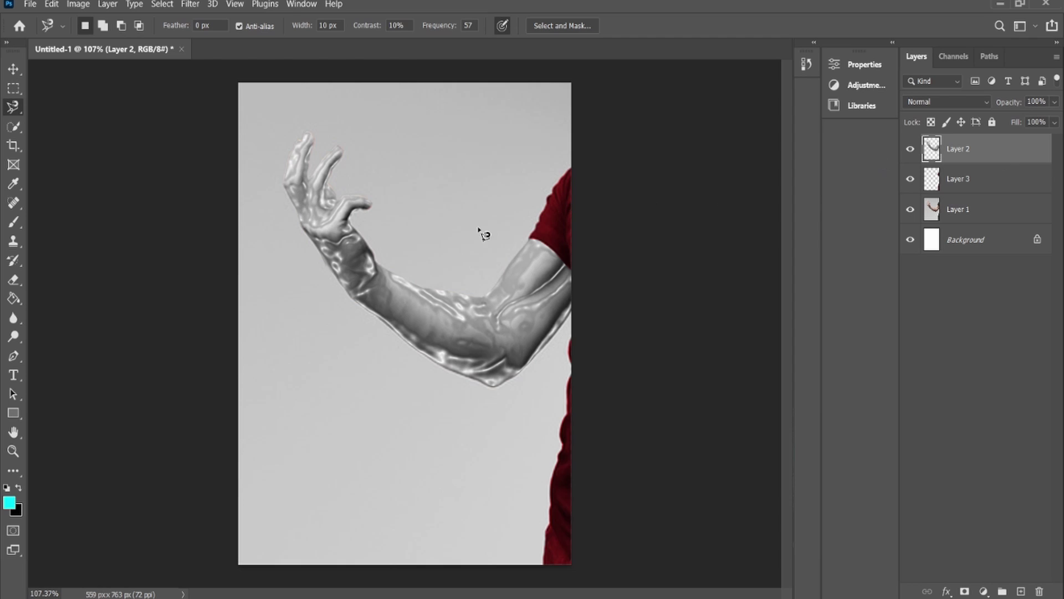
key(ctrl+z)
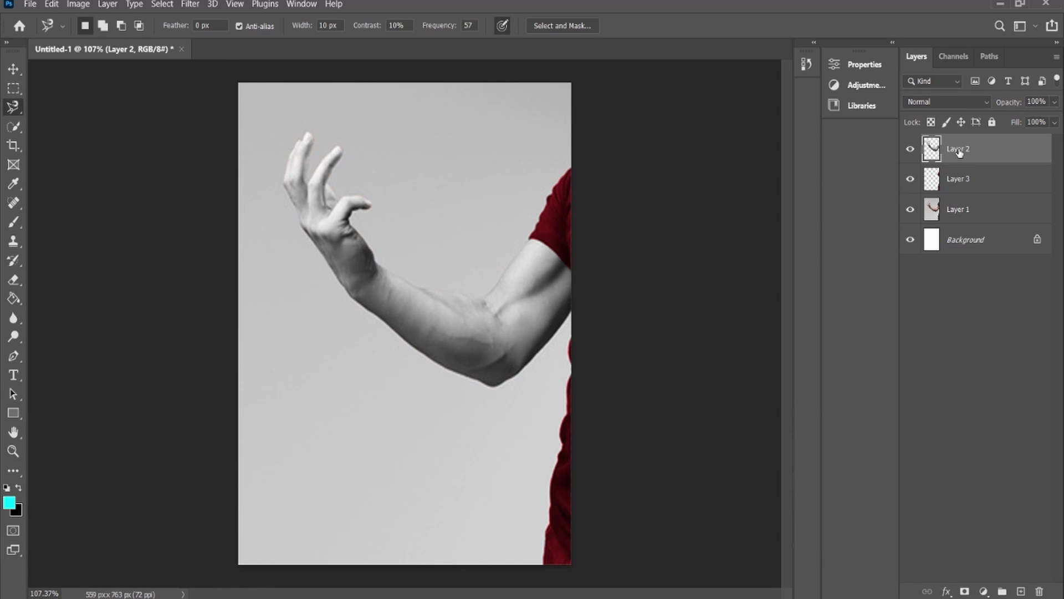
key(ctrl+j)
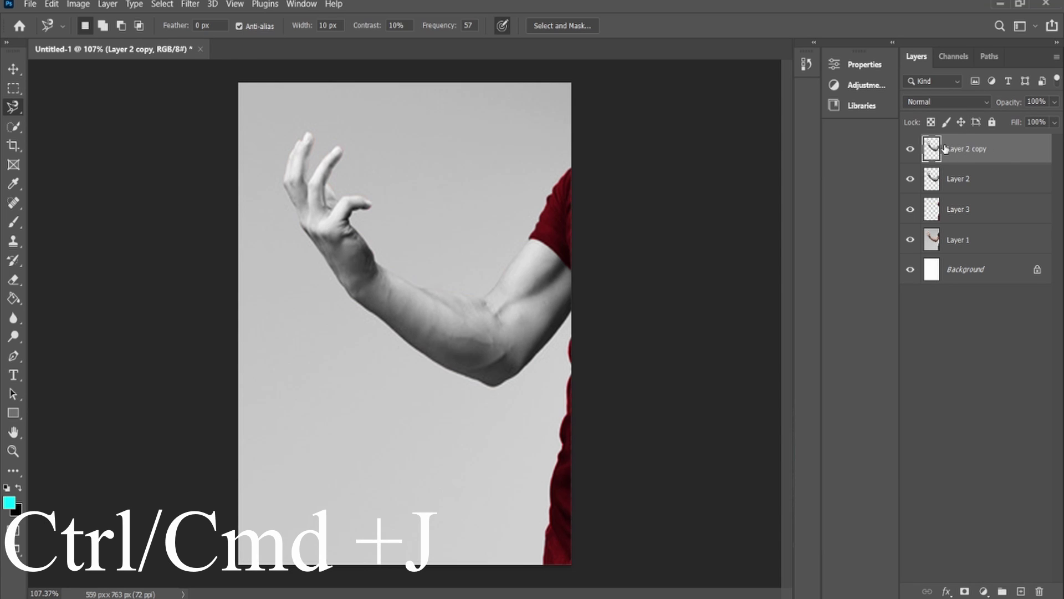
Move Layer 2 above Layer 2 copy and invert the tones of its glossy arm
click(982, 180)
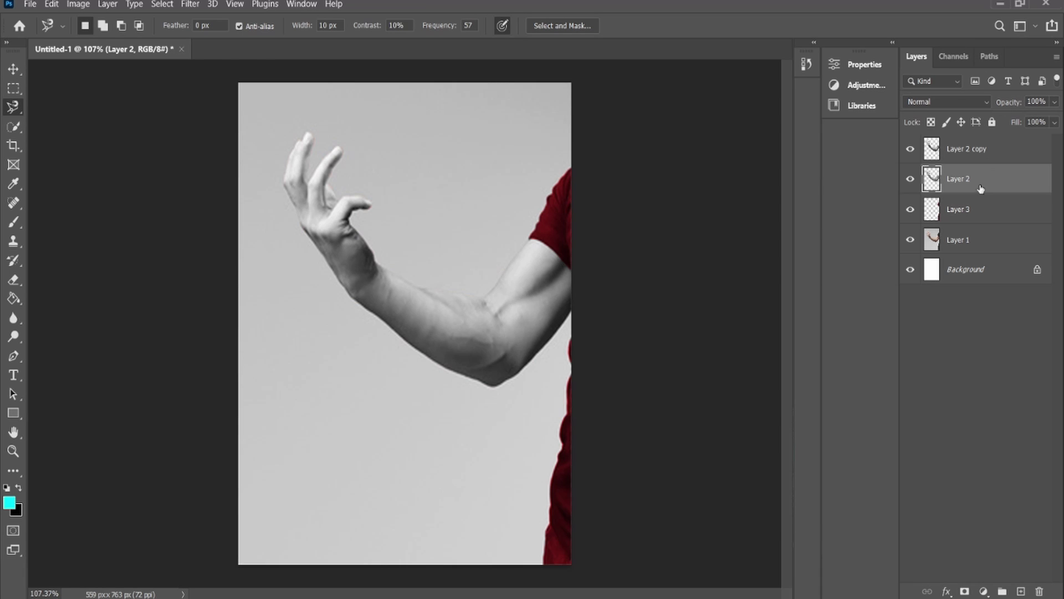
click(965, 152)
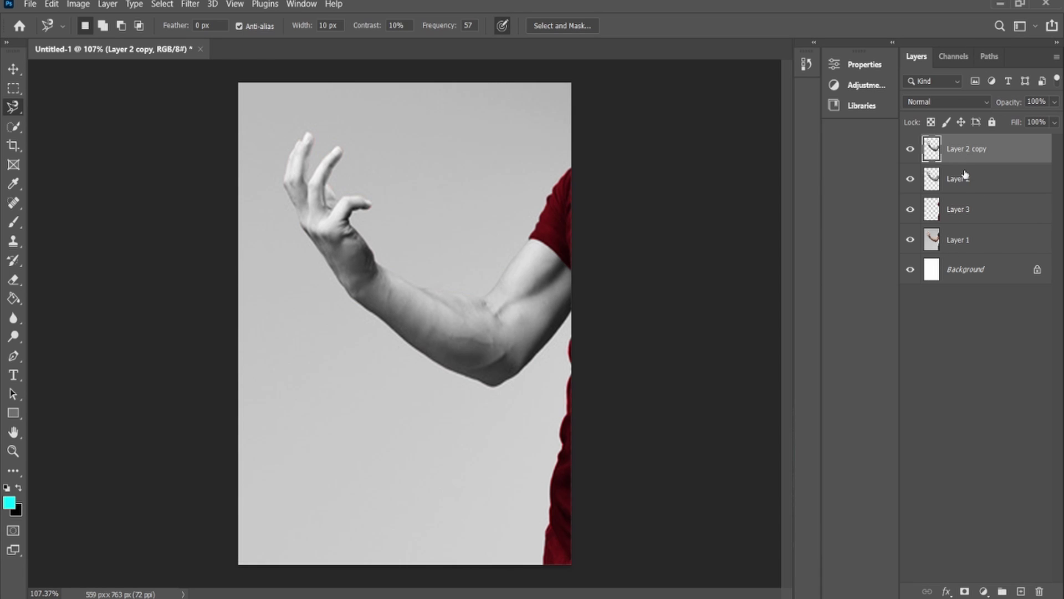
drag(965, 176, 967, 147)
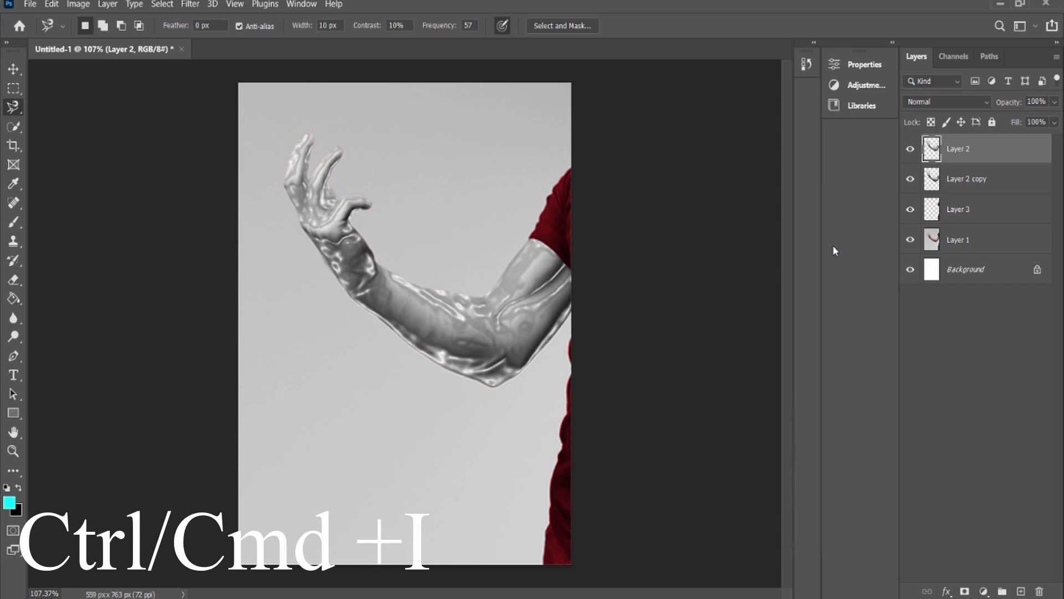
key(ctrl+i)
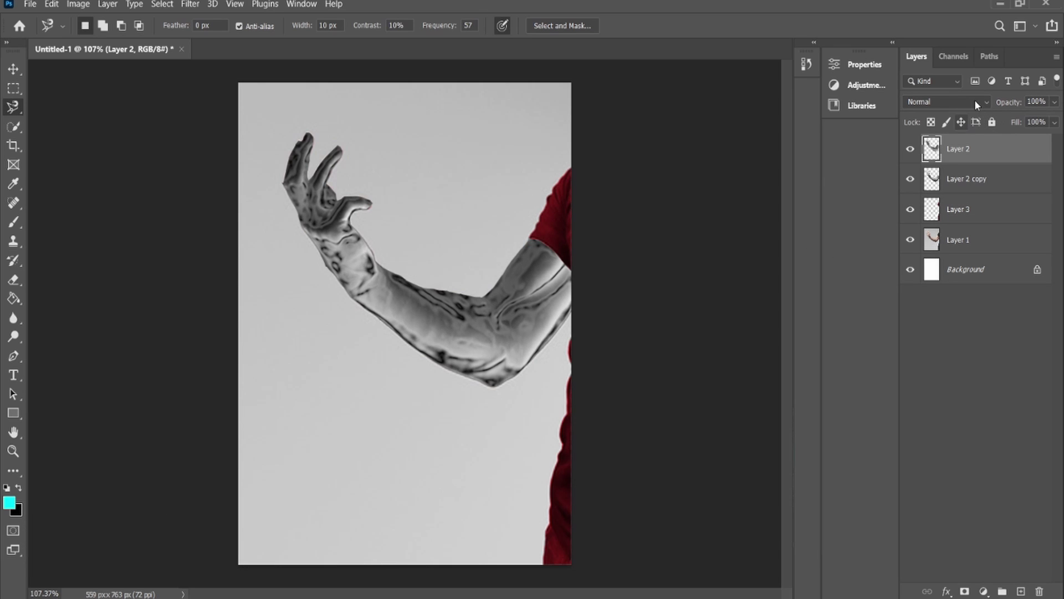
Set the blend mode of the inverted Layer 2 to Screen
scroll(982, 99, down, 4)
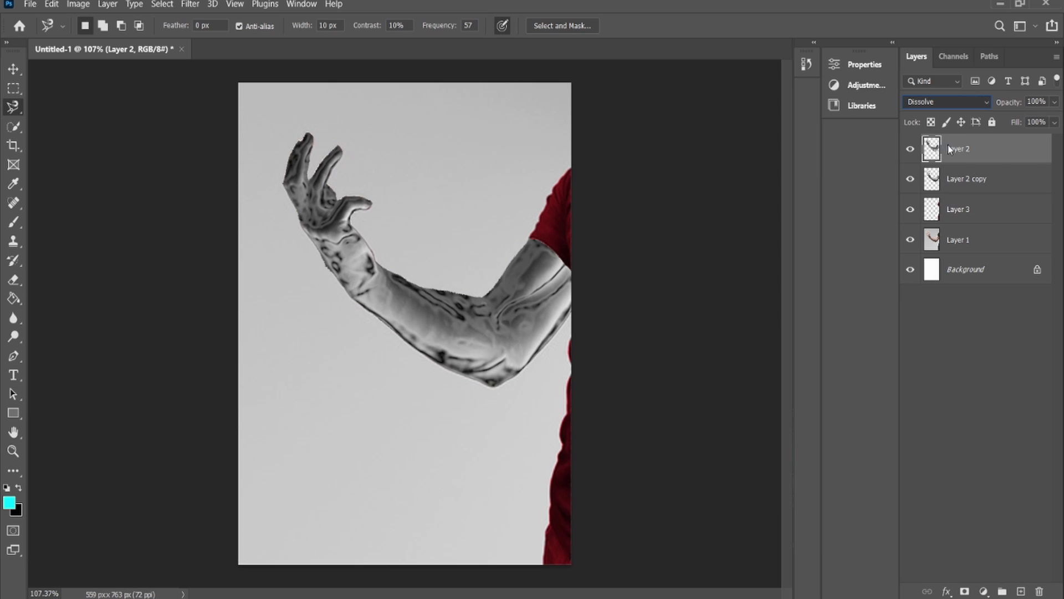
scroll(965, 98, up, 4)
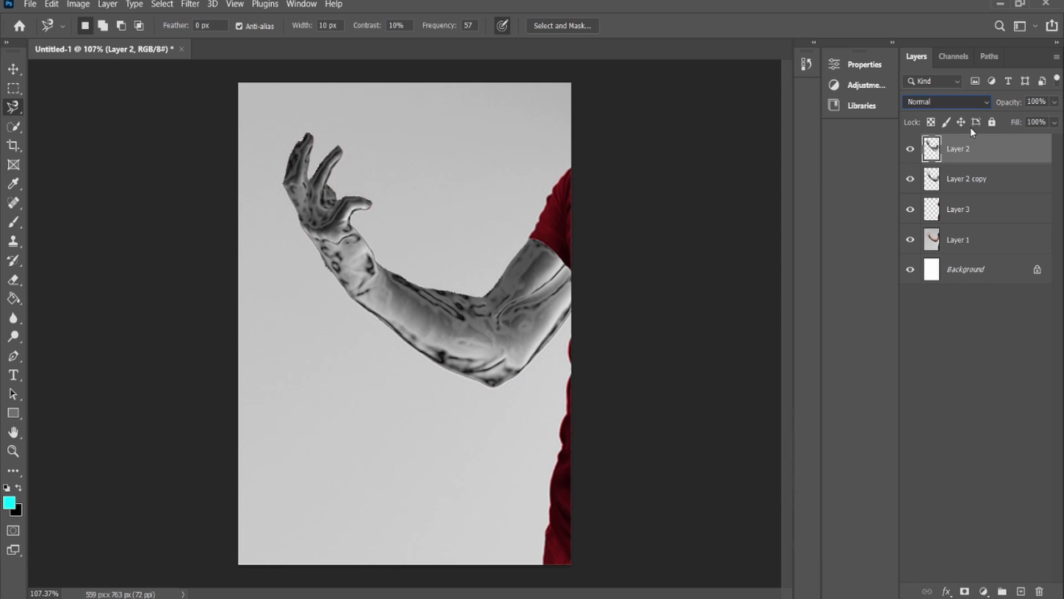
key(Down)
key(Down)
key(Down)
key(Down)
key(Down)
key(Down)
key(Down)
key(Down)
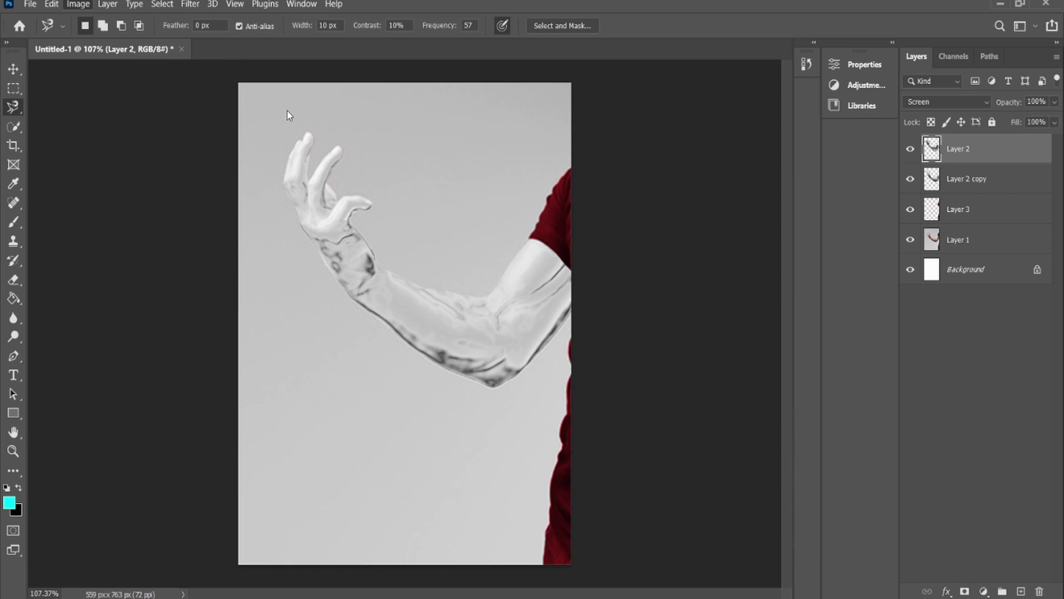
Try out different colour tints directly on Layer 2's arm and apply a light blue one
key(i)
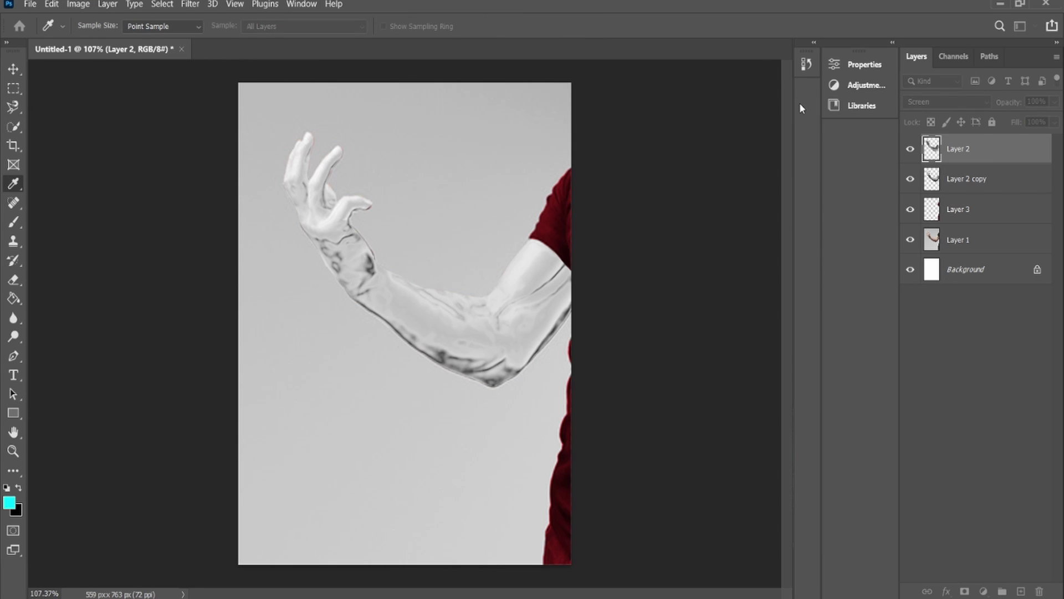
key(alt+shift+BackSpace)
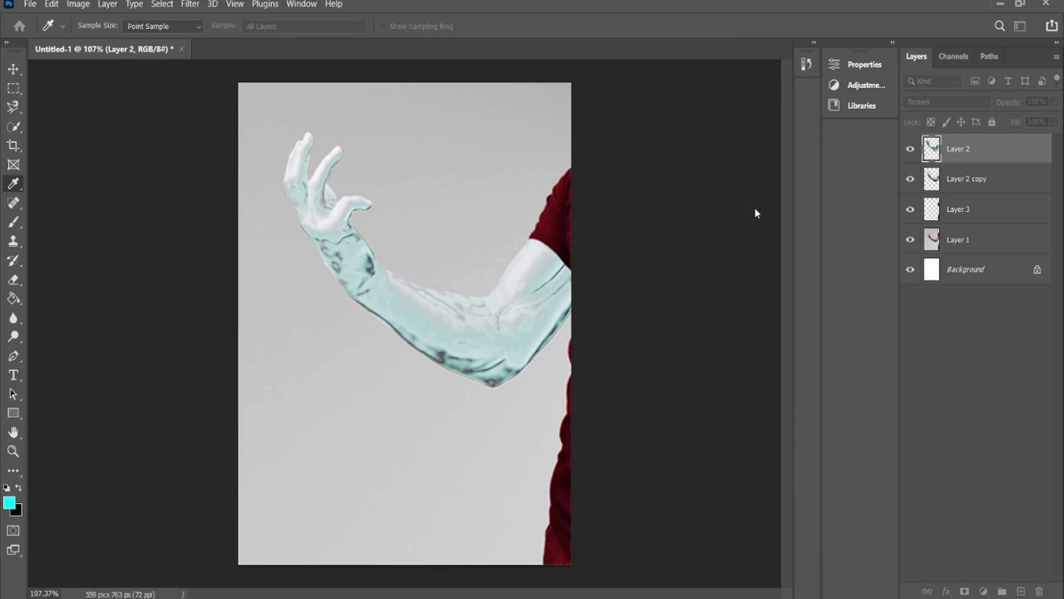
key(ctrl+z)
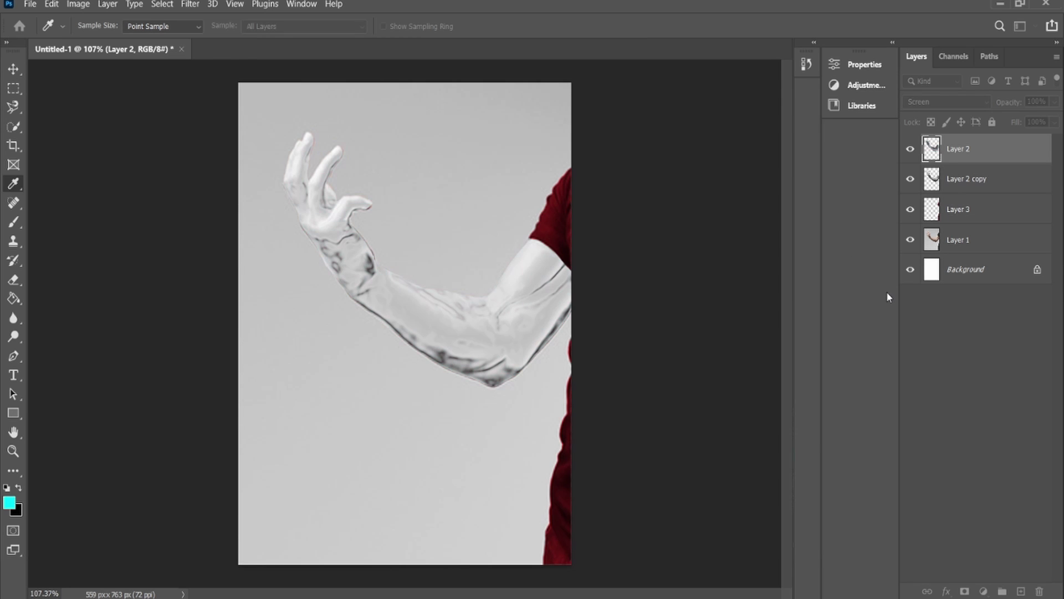
key(ctrl+shift+z)
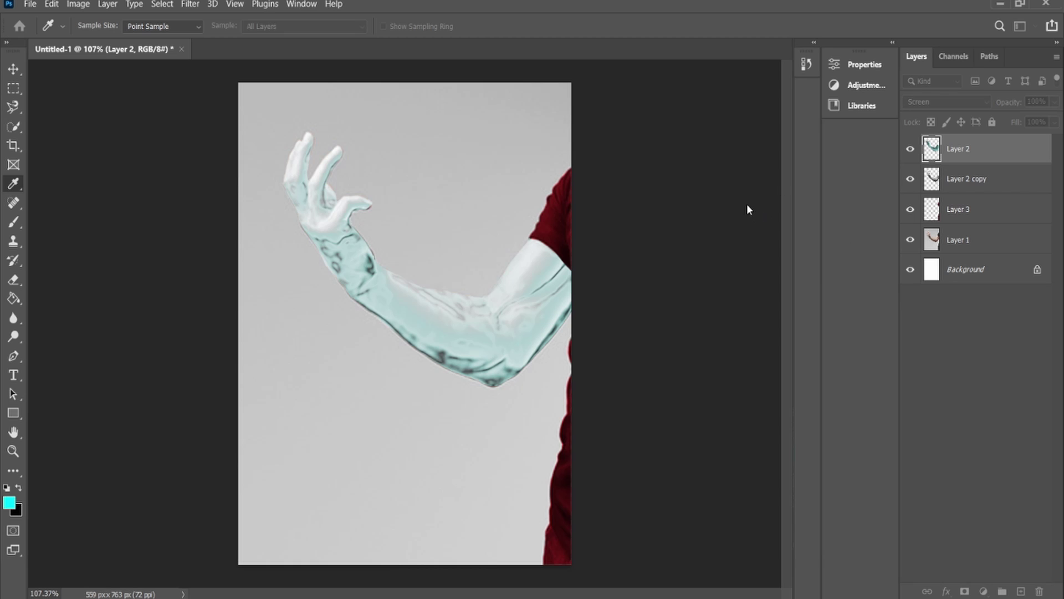
key(ctrl+z)
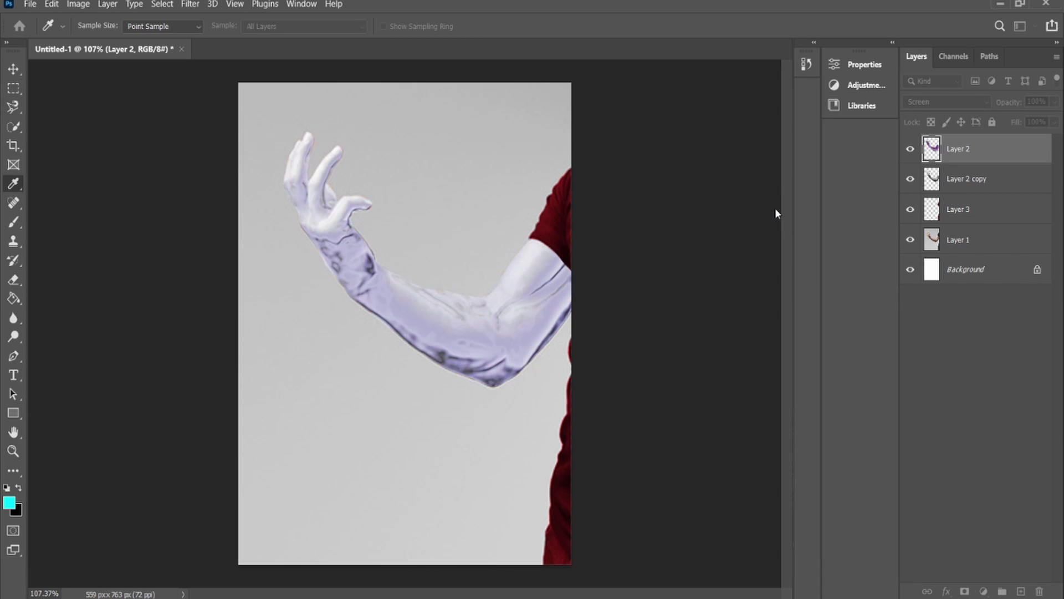
drag(775, 209, 763, 208)
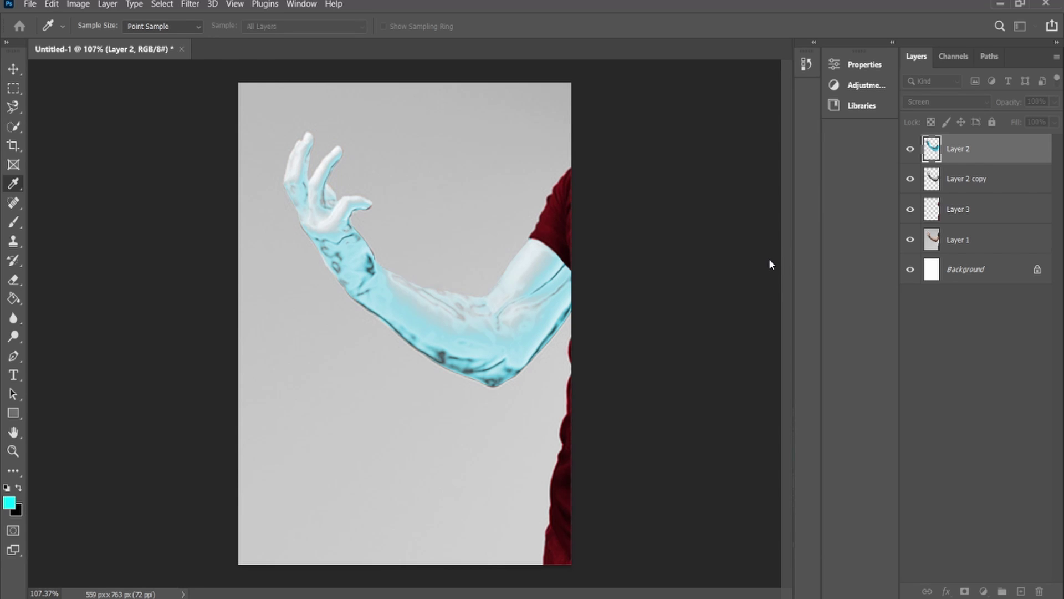
drag(755, 209, 760, 215)
drag(752, 281, 724, 290)
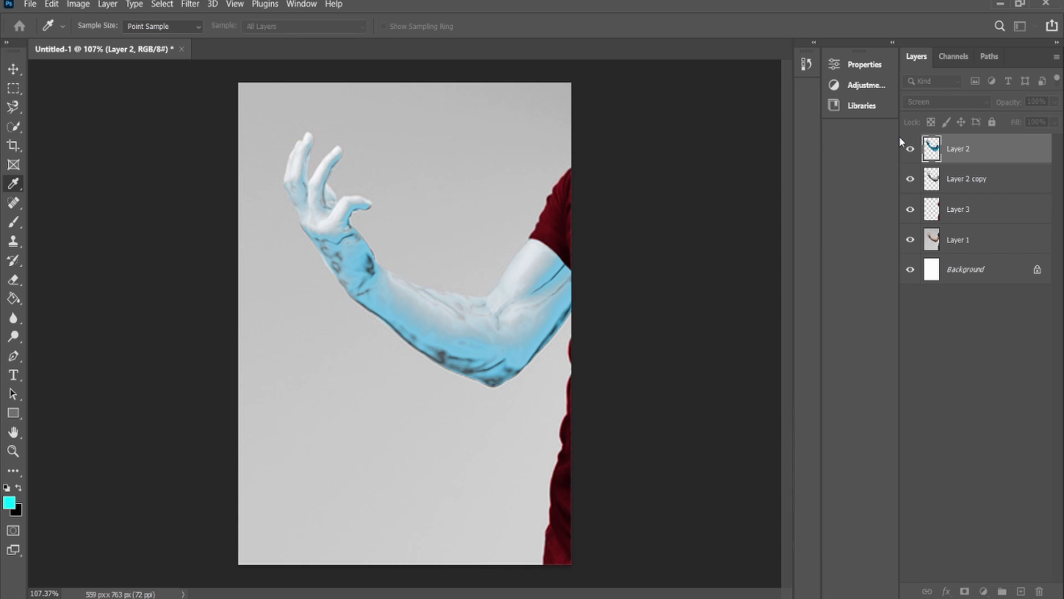
key(l)
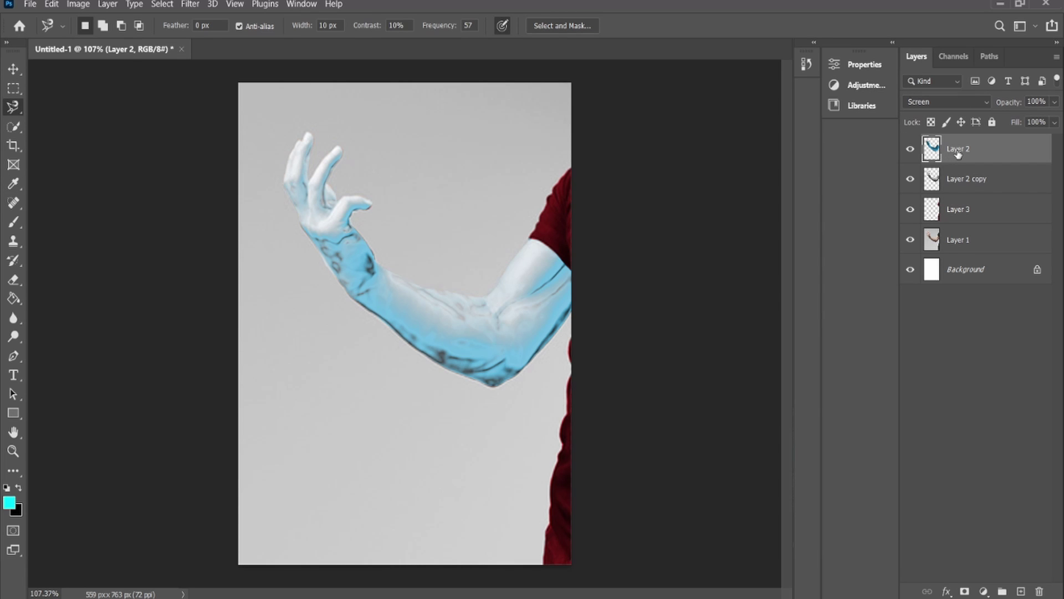
Try placing the blue-tinted Layer 2 in a group of its own
key(ctrl+g)
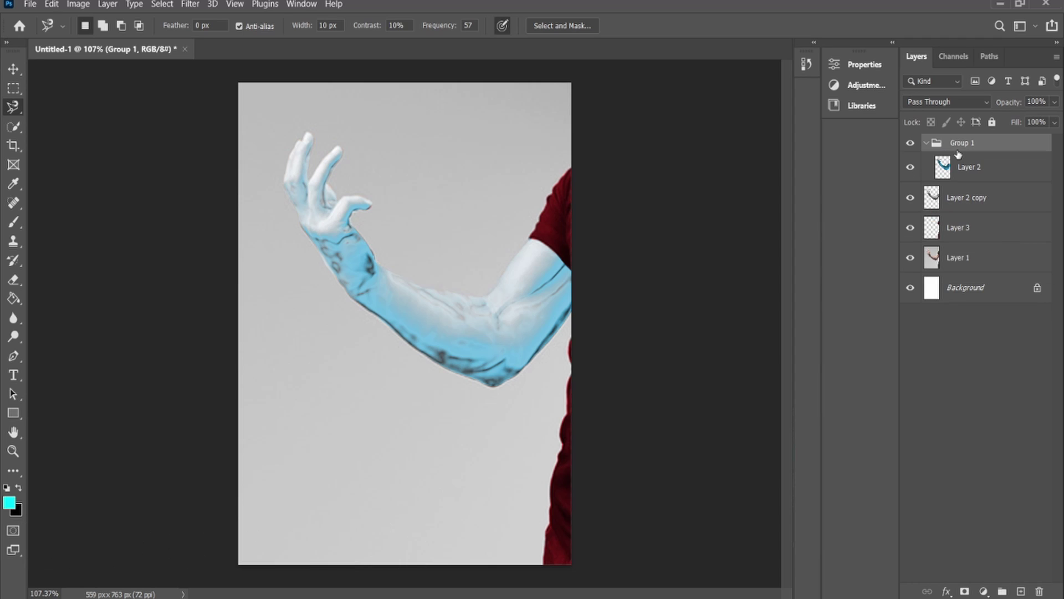
click(928, 144)
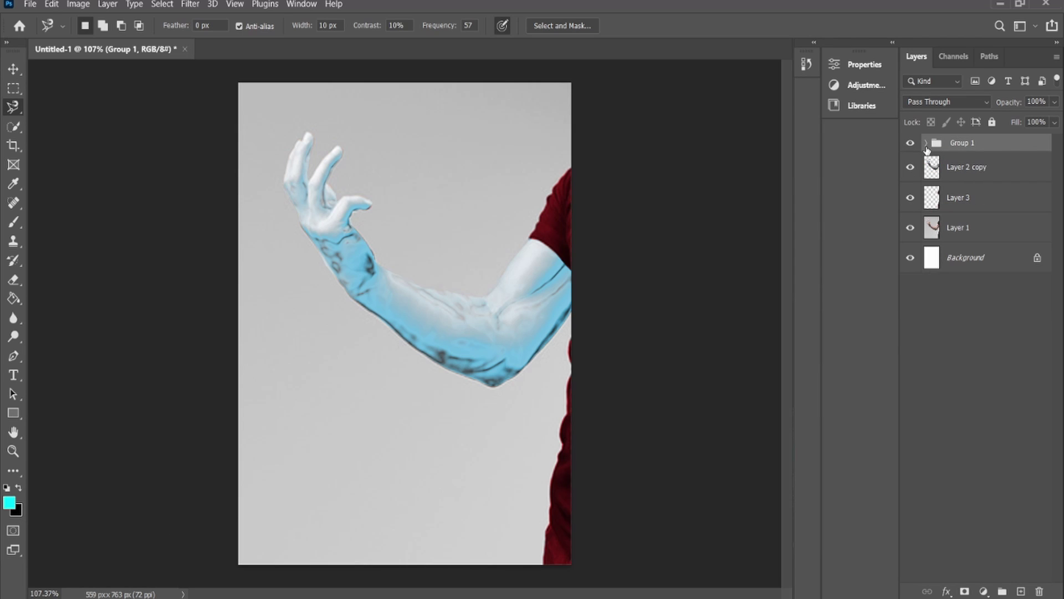
click(928, 144)
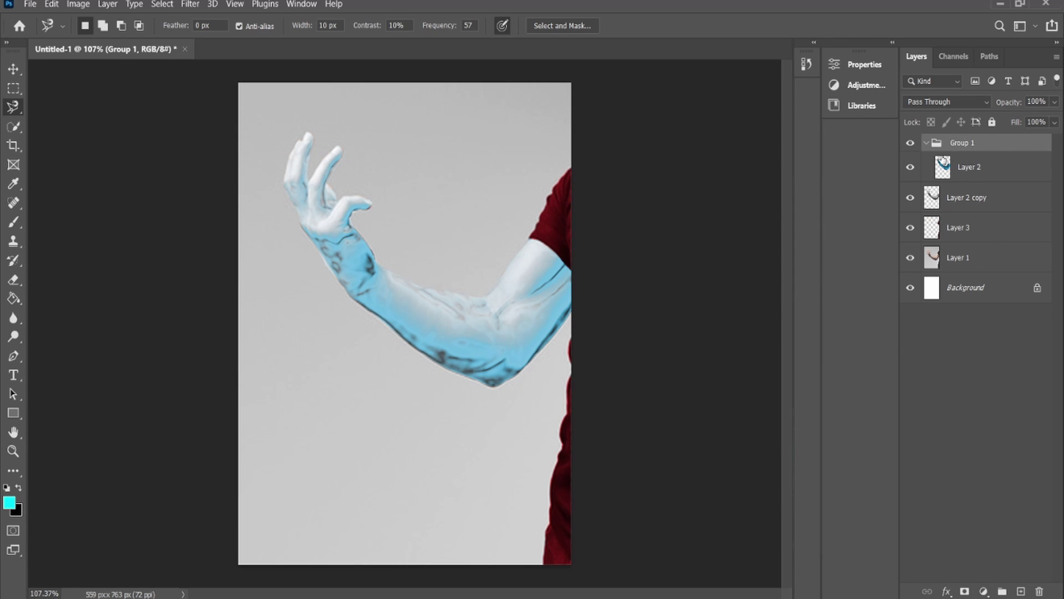
click(980, 168)
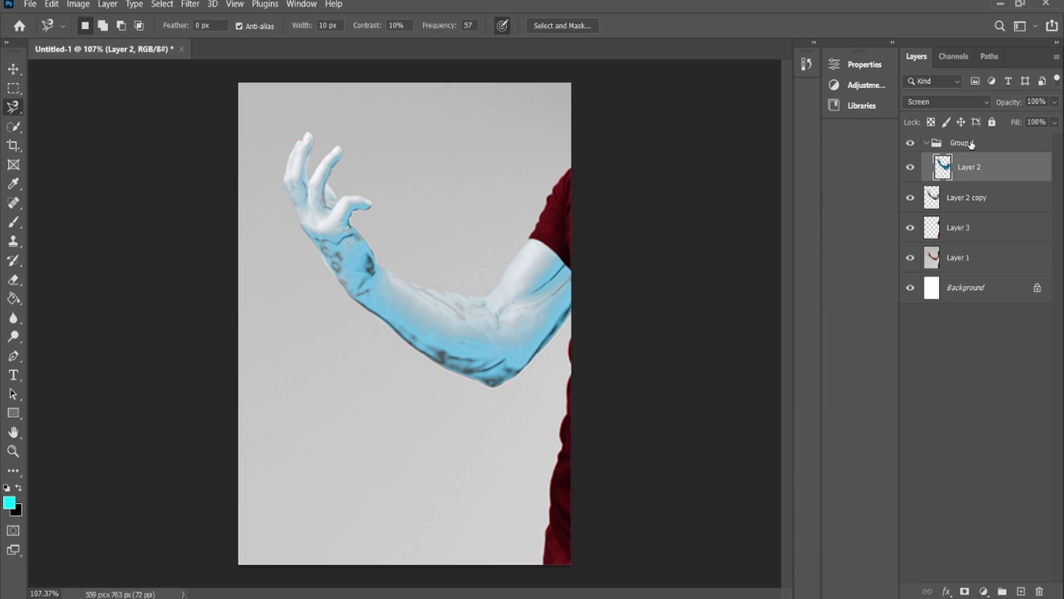
click(975, 143)
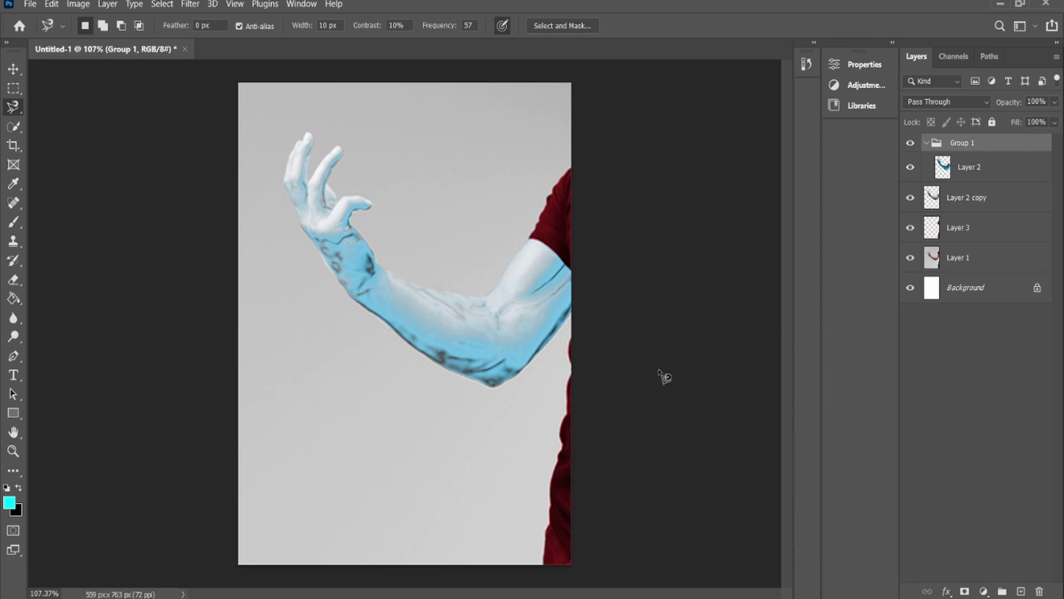
key(ctrl+shift+g)
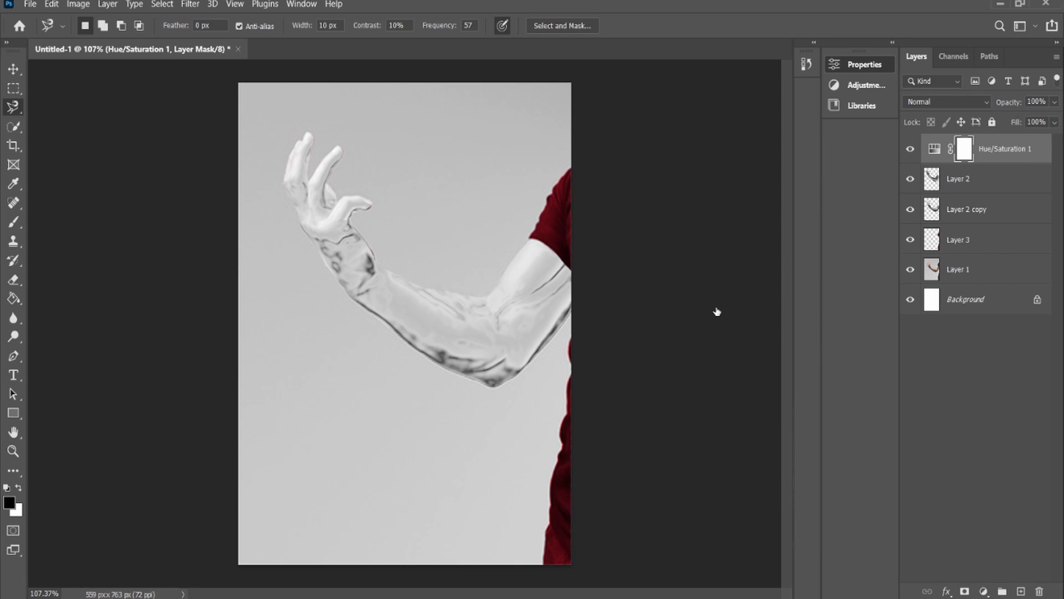
Clip the Hue/Saturation adjustment to Layer 2 with a vivid cyan tint and group the two layers
key(ctrl+alt+g)
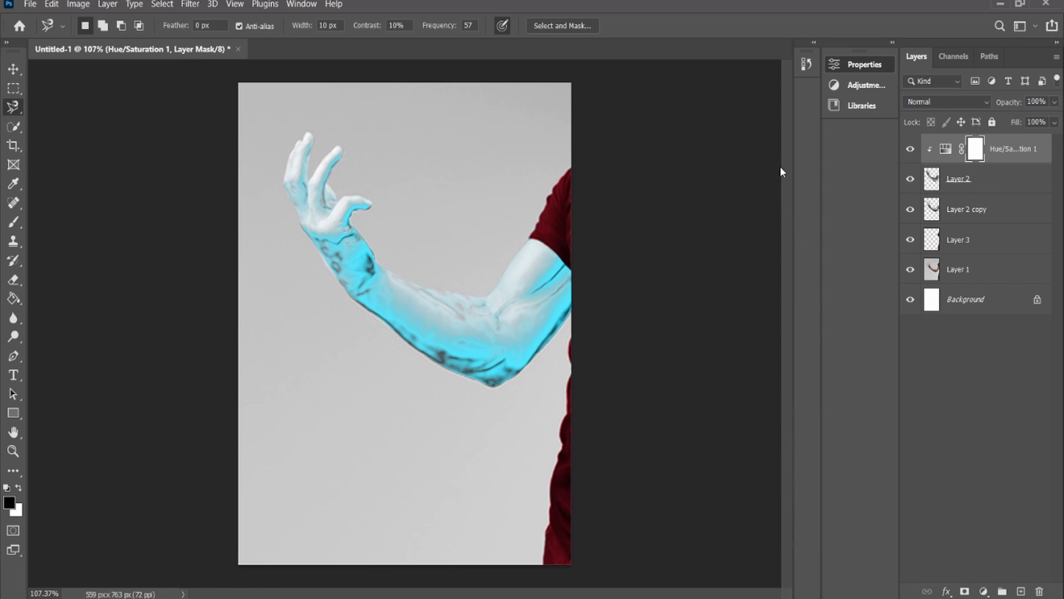
click(954, 380)
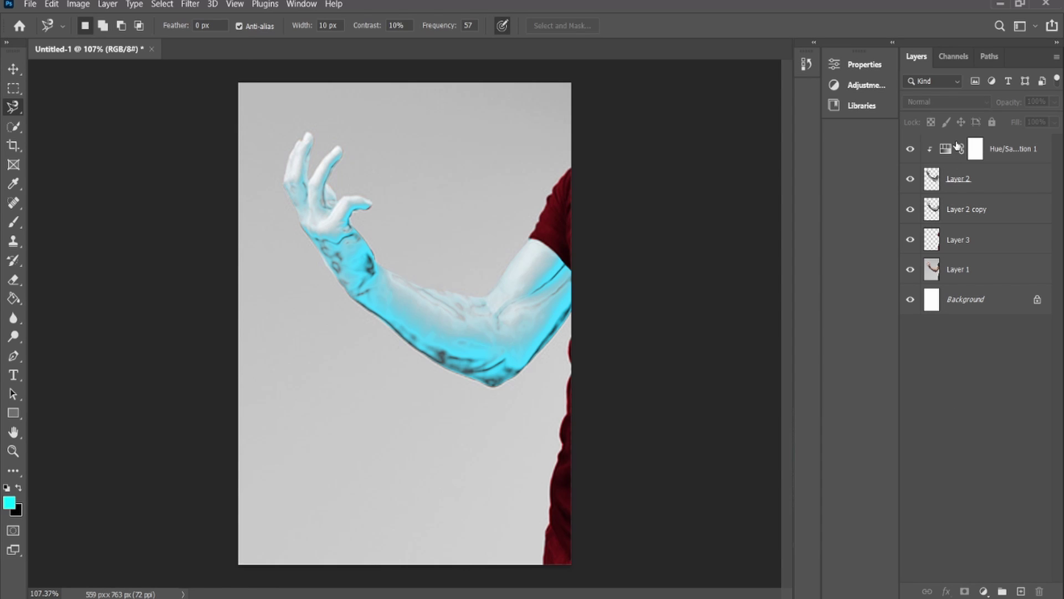
click(980, 185)
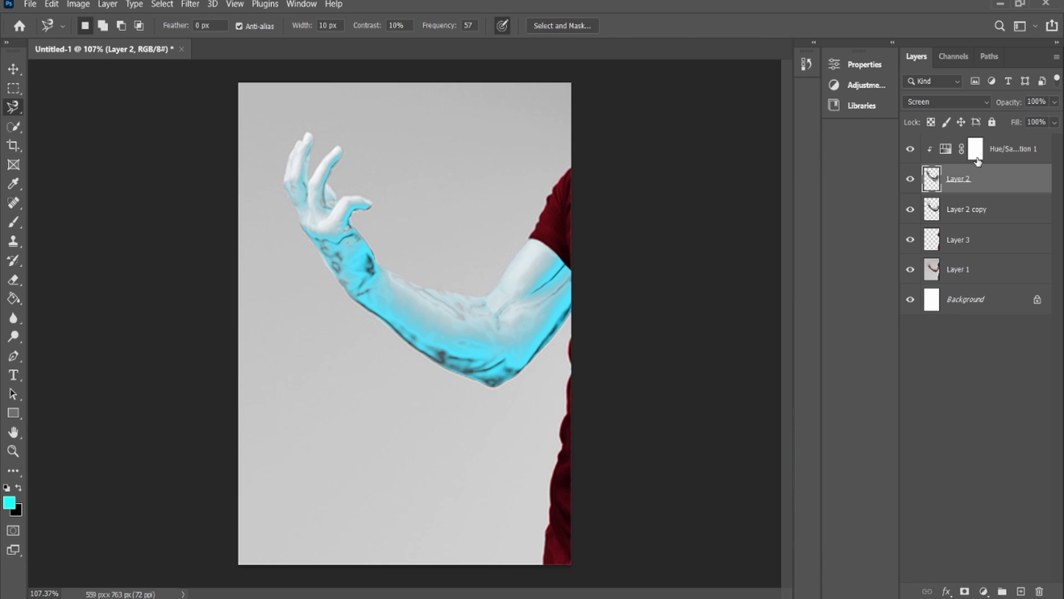
key(ctrl+g)
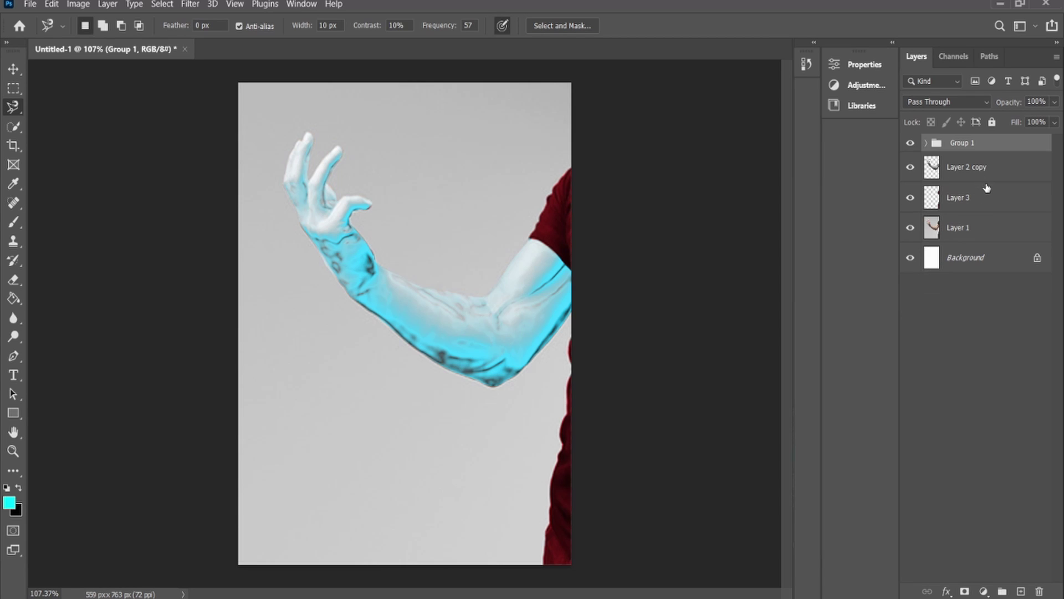
Move the Hue/Saturation 1 adjustment out of Group 1 and place it directly above the group
click(925, 143)
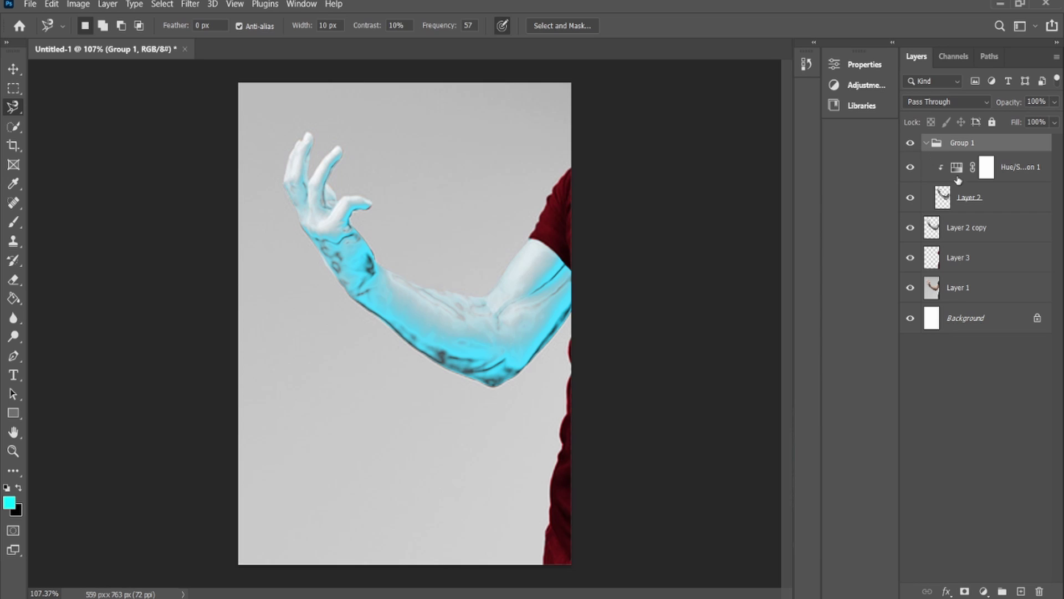
drag(978, 167, 961, 138)
click(973, 176)
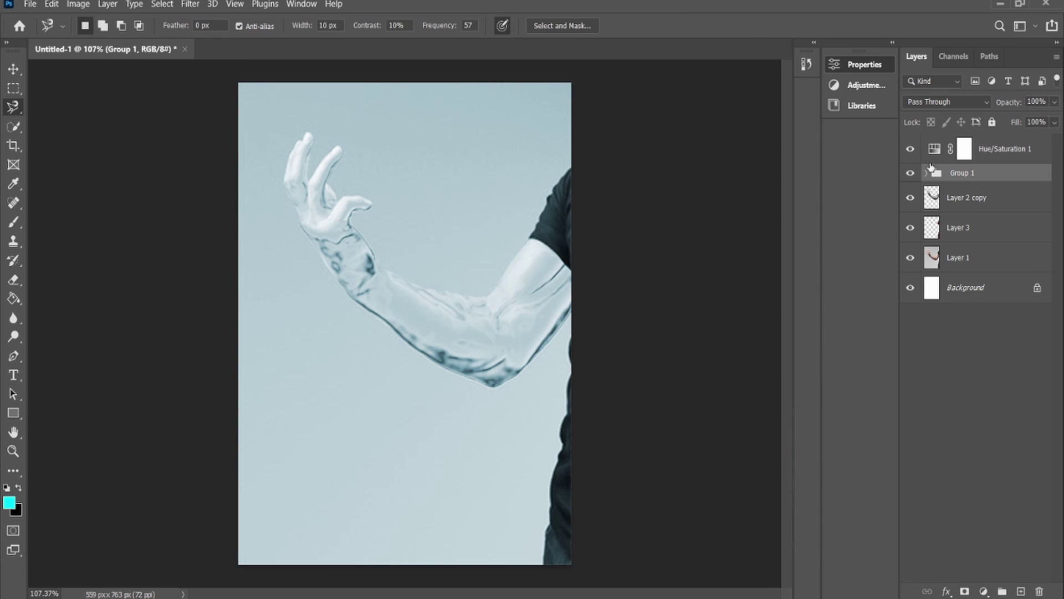
click(925, 173)
click(970, 201)
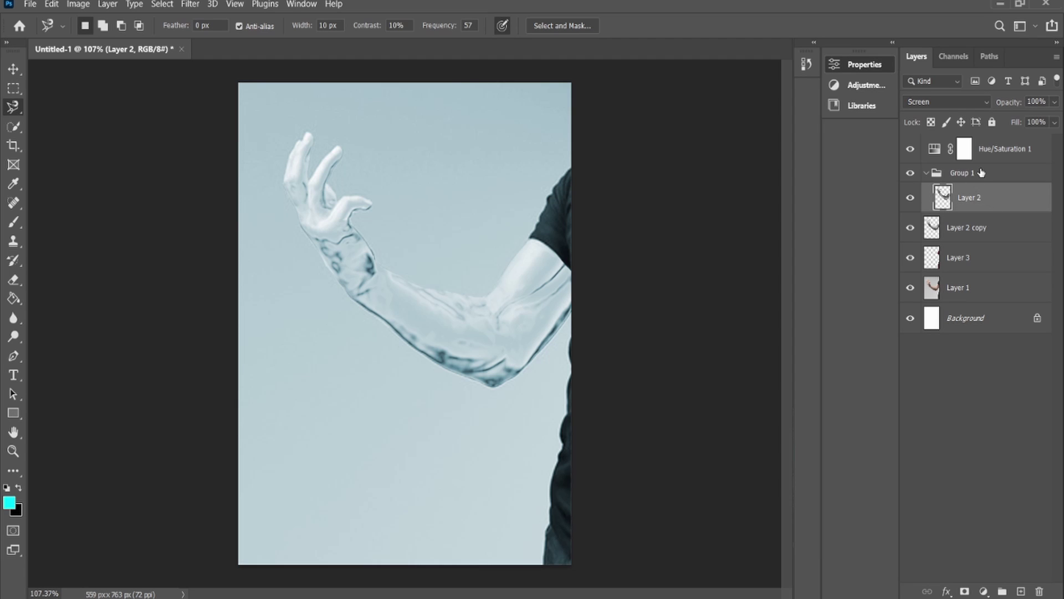
click(925, 173)
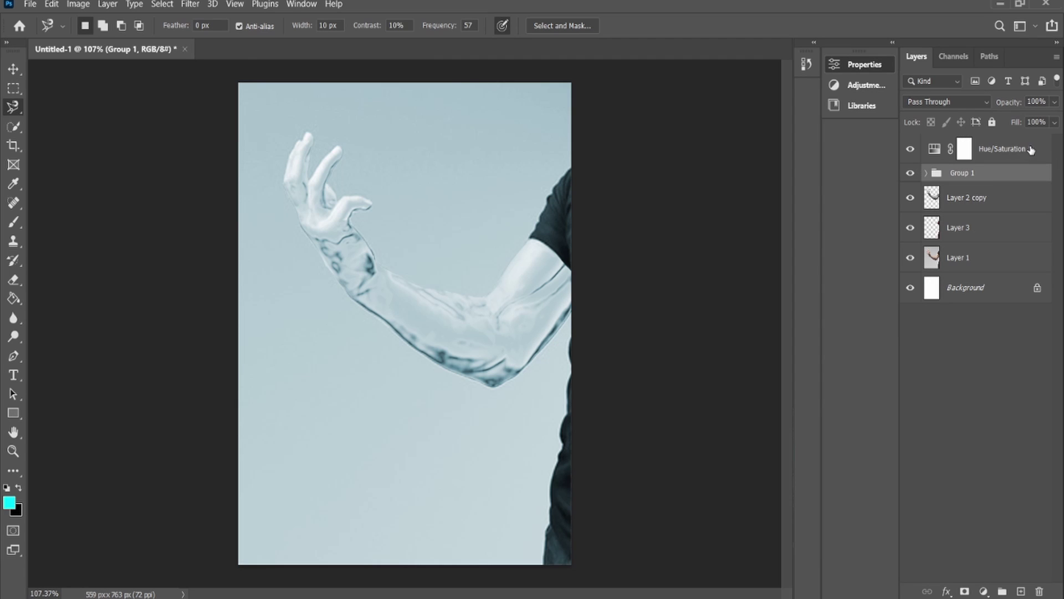
Clip the Hue/Saturation 1 adjustment to Group 1, comparing the image with and without the clipping
click(1025, 149)
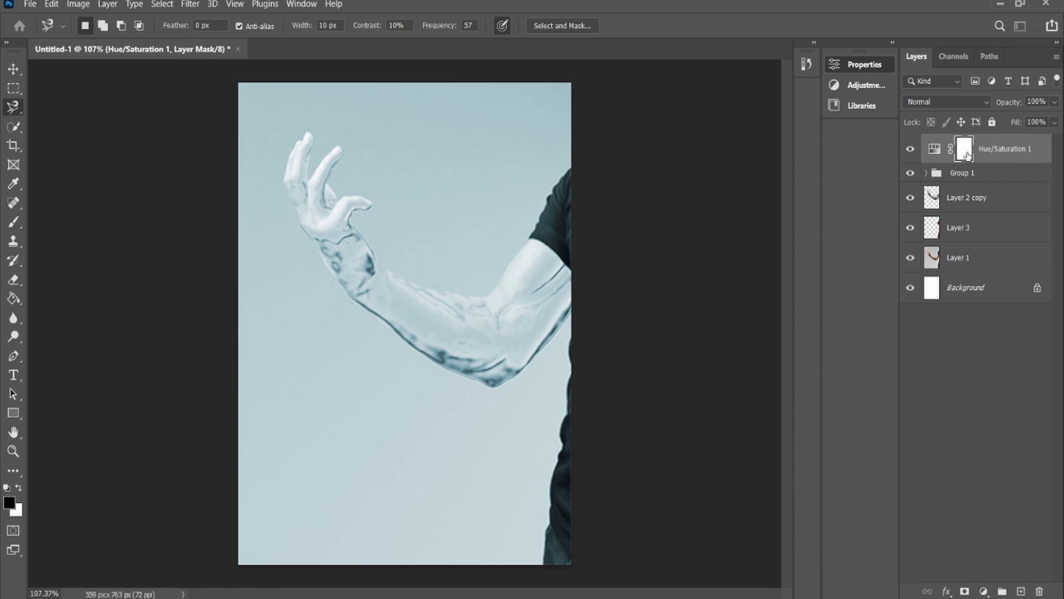
click(958, 171)
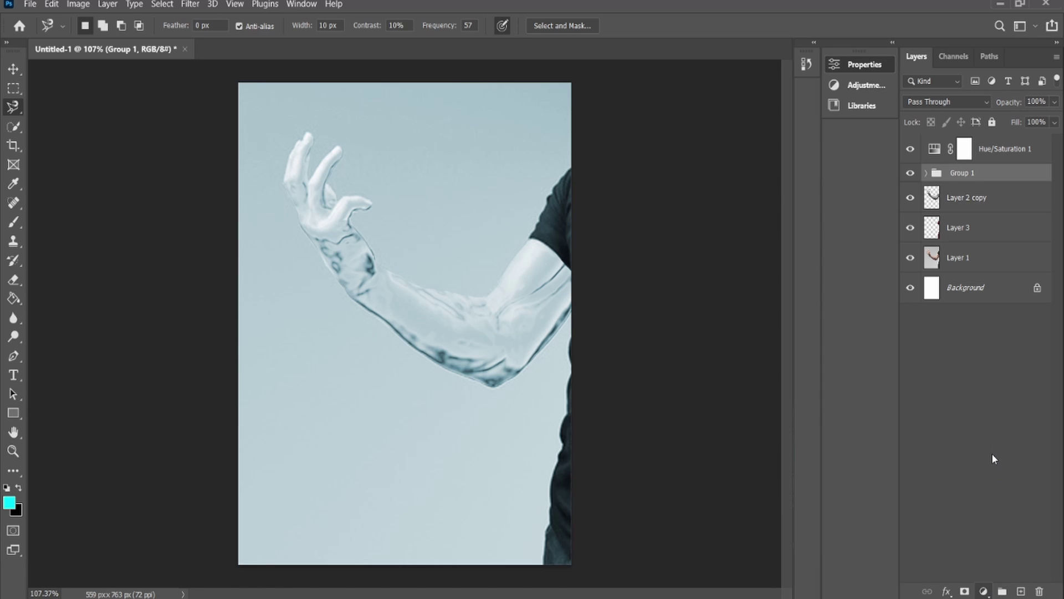
click(1018, 145)
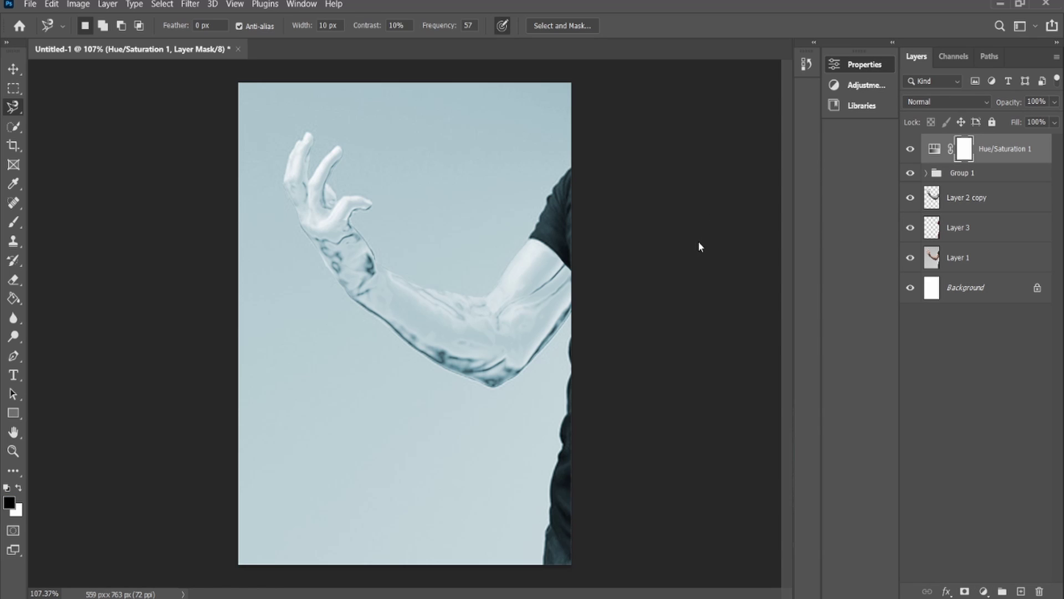
key(ctrl+alt+g)
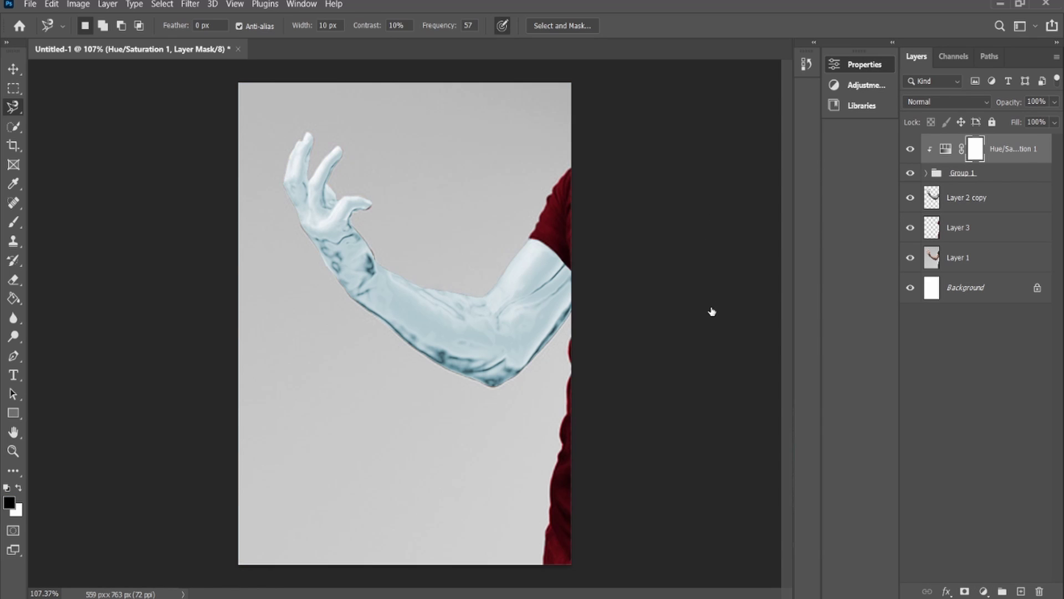
key(ctrl+alt+g)
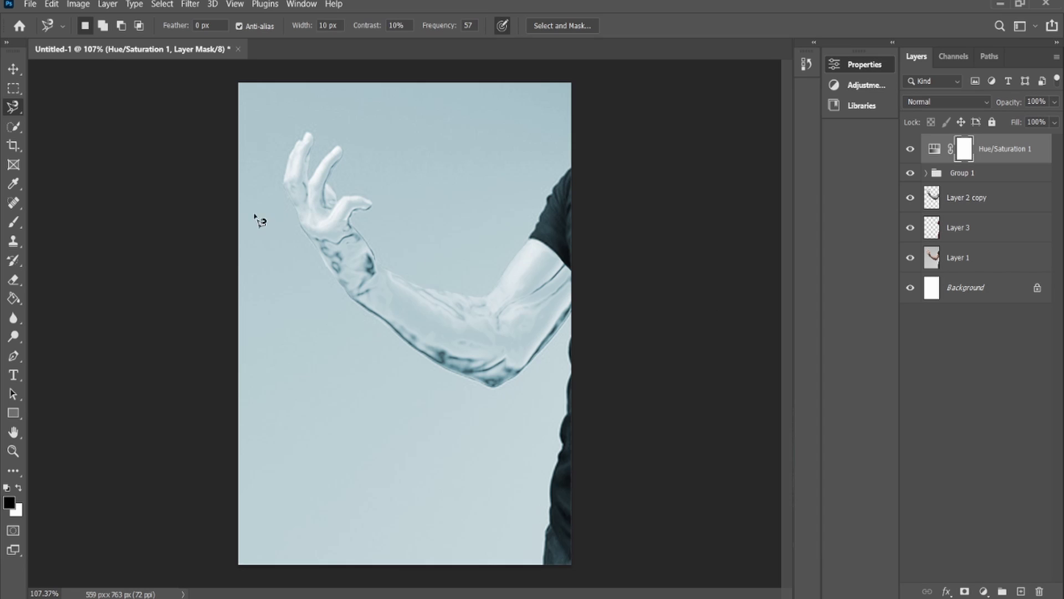
key(ctrl+alt+g)
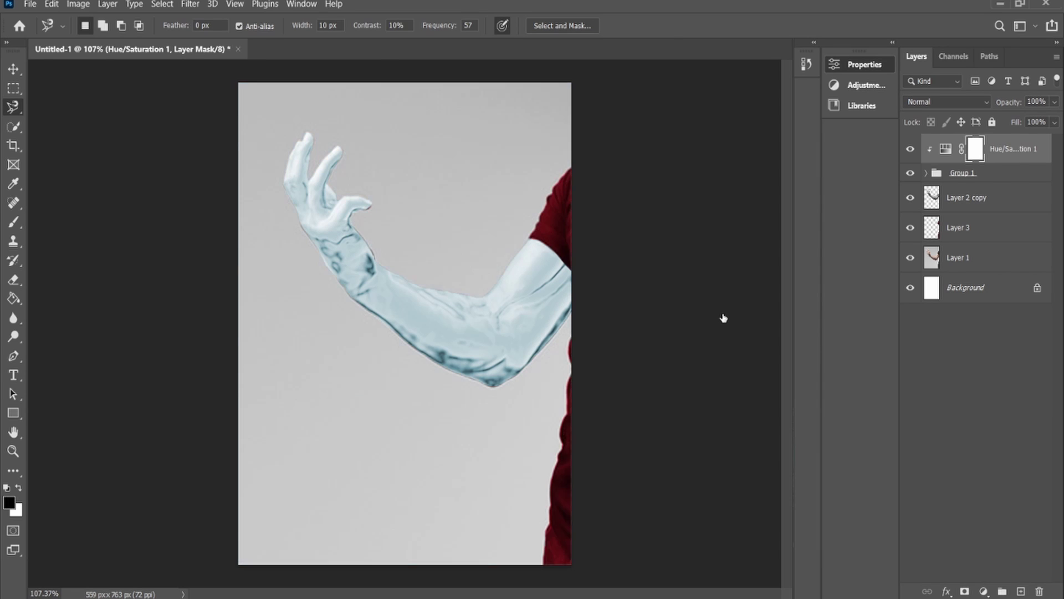
key(ctrl+alt+g)
key(ctrl+alt+g)
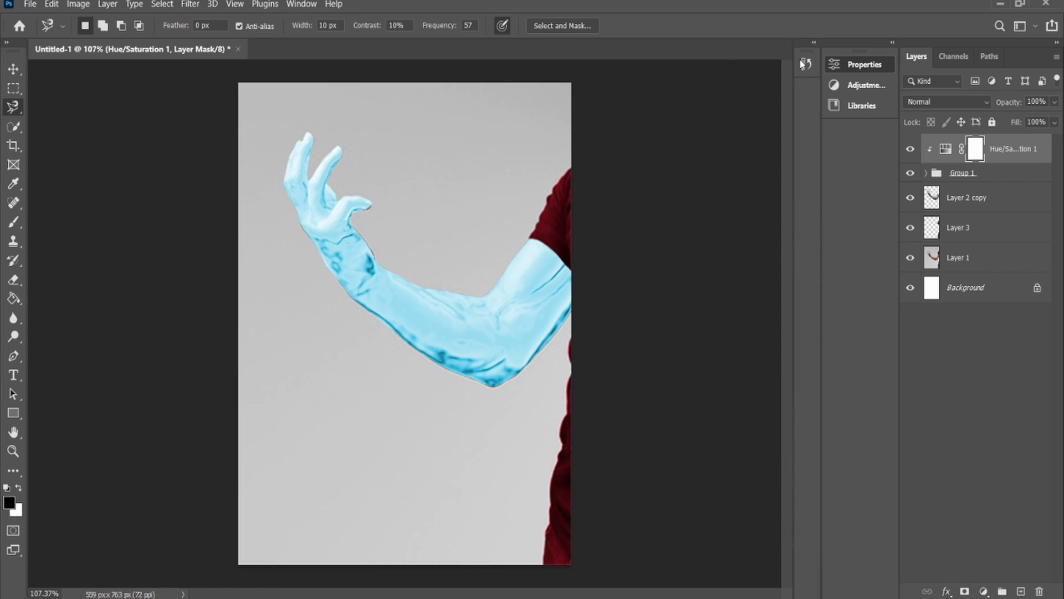
Duplicate the Screen-mode Layer 2 inside Group 1 to intensify the icy shine on the arm
click(966, 360)
click(926, 173)
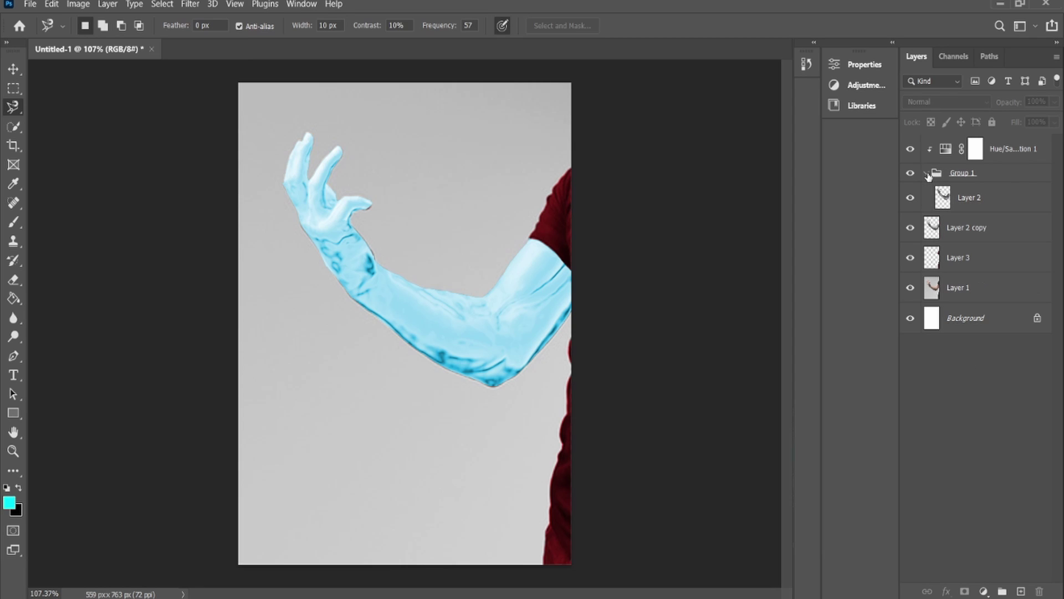
click(926, 174)
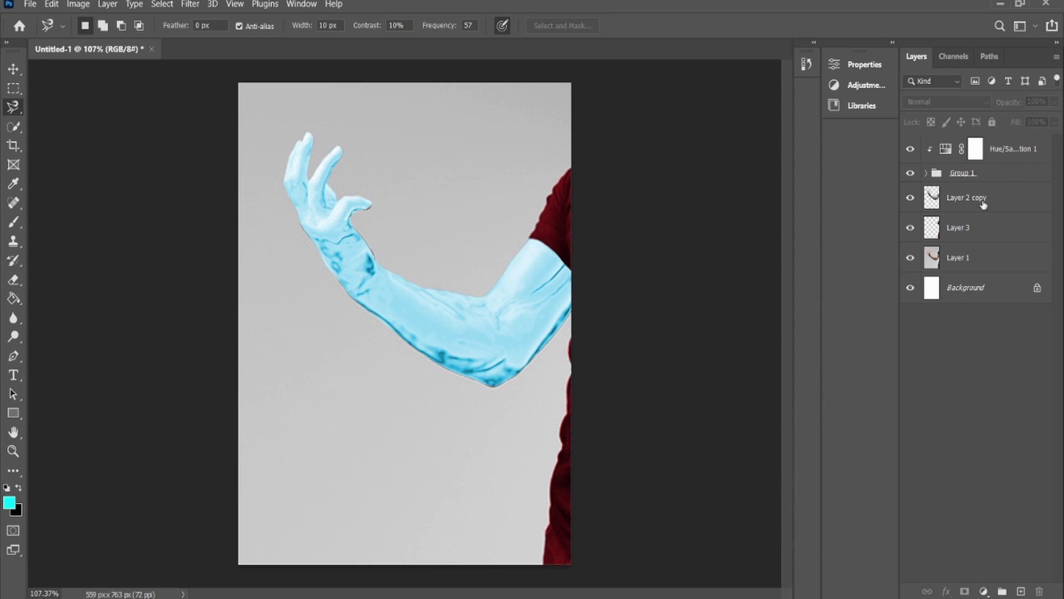
click(928, 173)
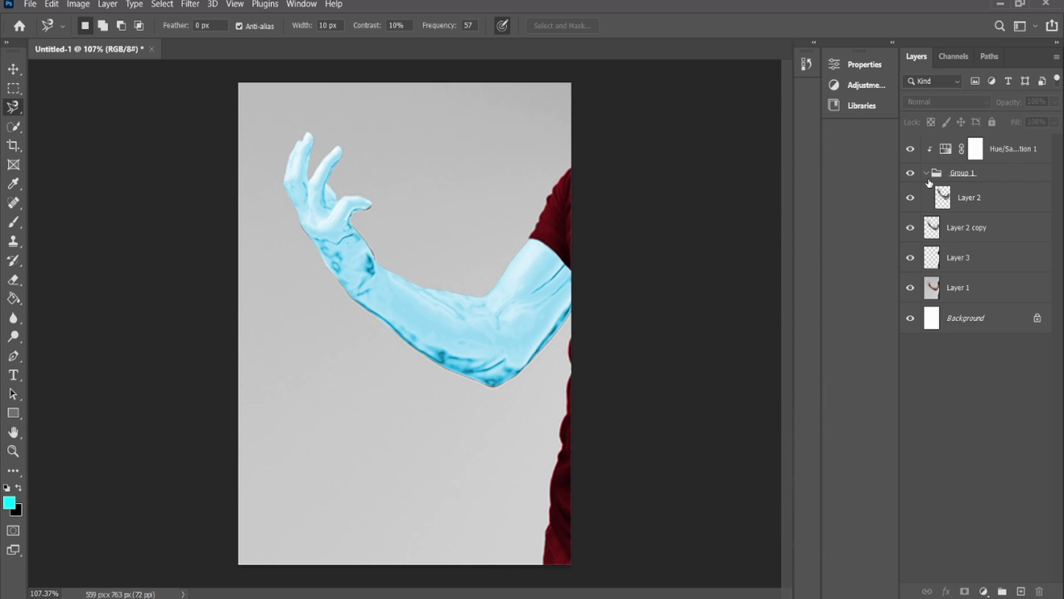
click(1006, 189)
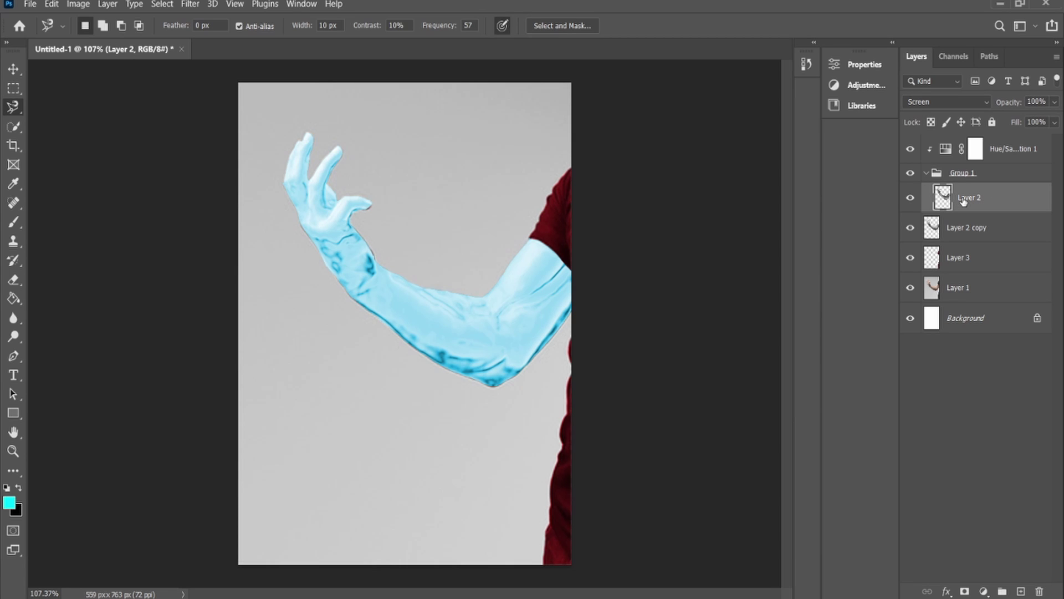
key(ctrl+j)
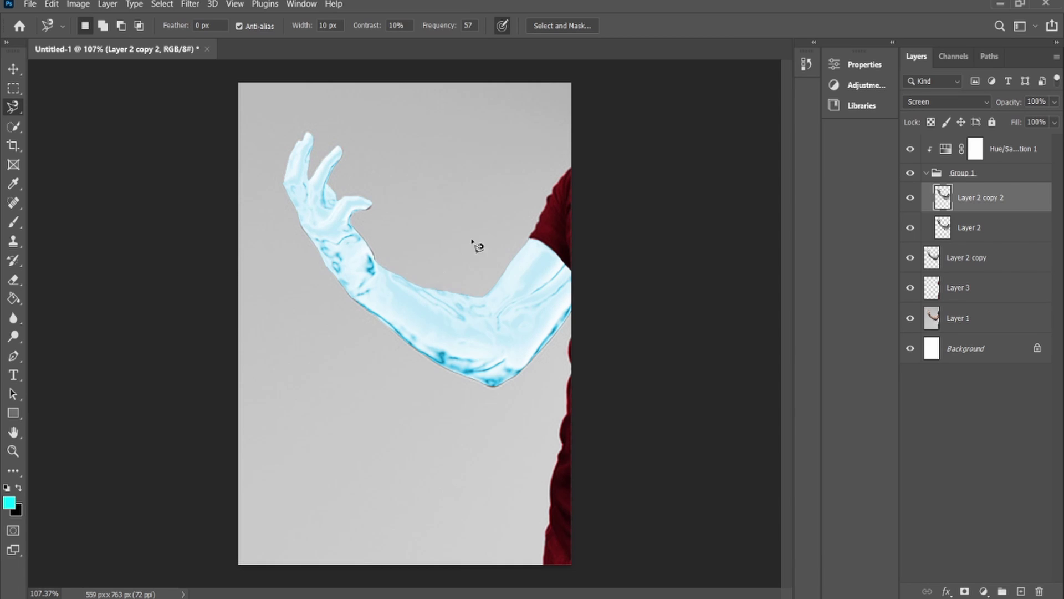
Collapse Group 1, add a layer mask to it, and invert the mask to black
click(969, 173)
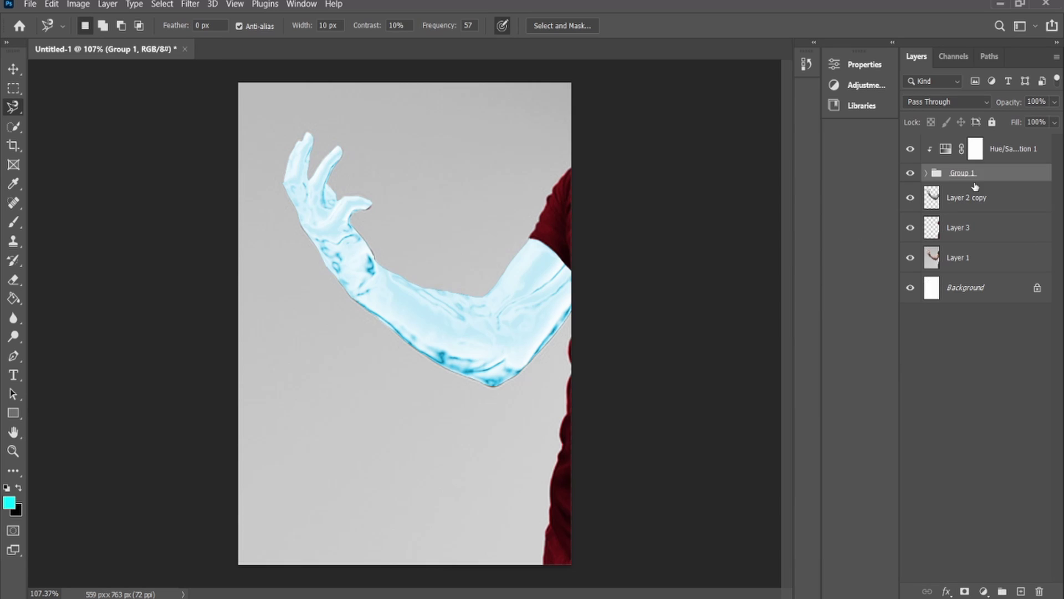
click(965, 591)
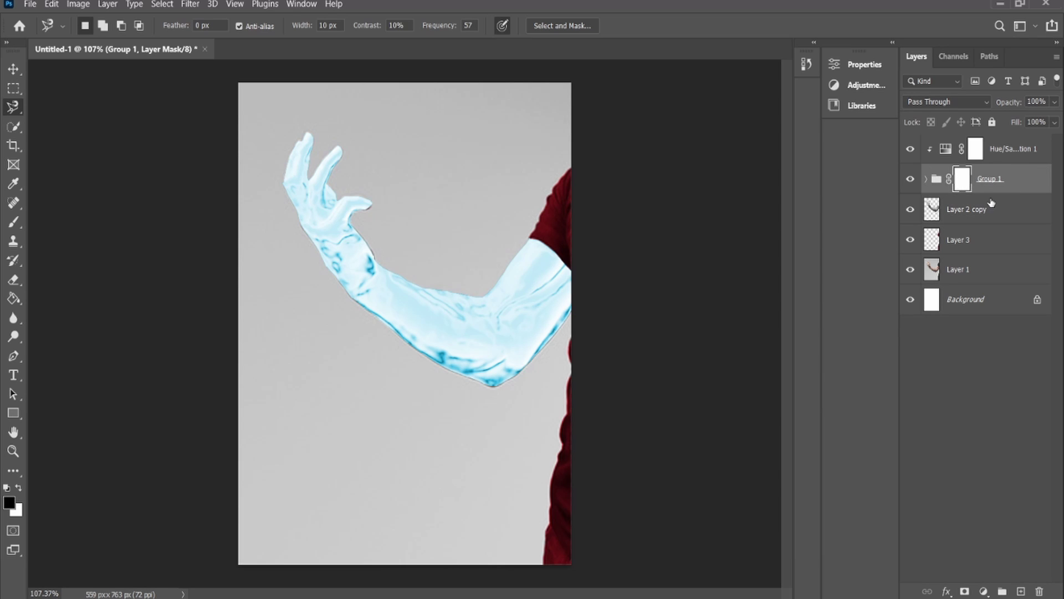
key(ctrl+i)
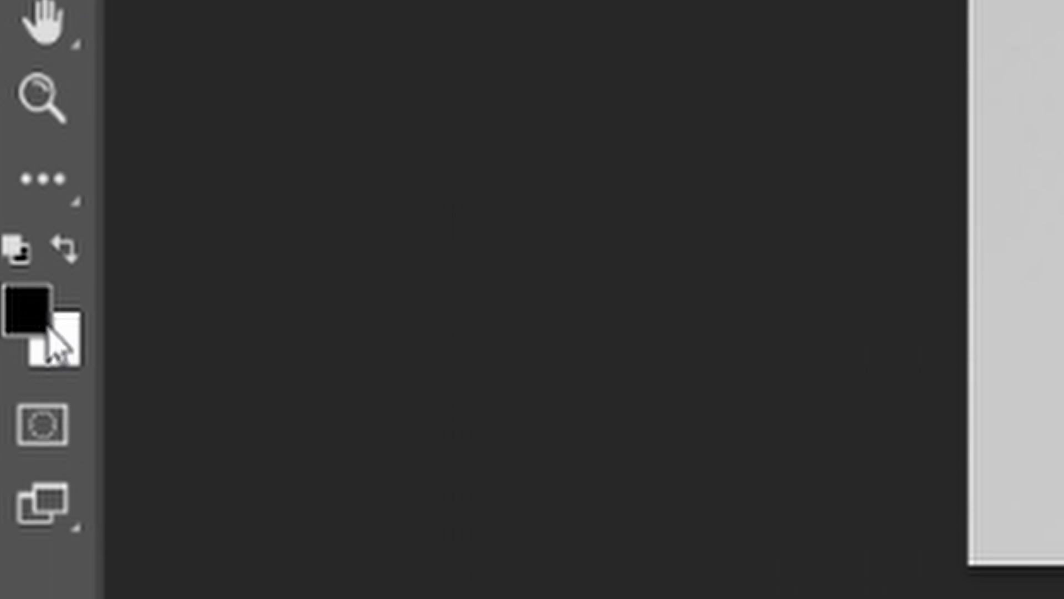
Swap the foreground and background colours back and forth between black and white
click(18, 489)
click(19, 489)
click(18, 488)
click(68, 259)
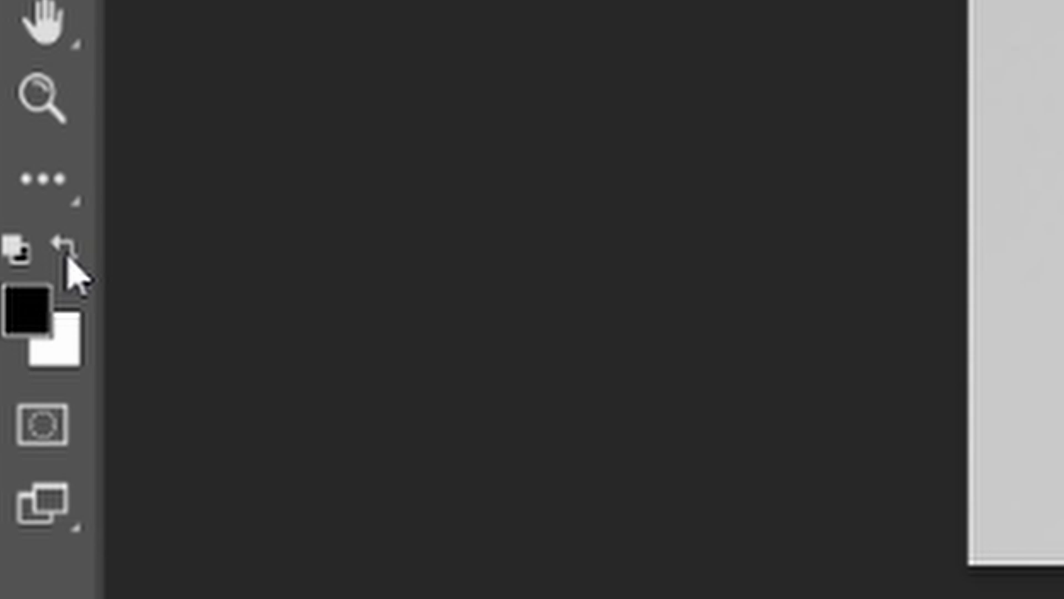
click(66, 258)
key(x)
key(x)
key(x)
key(x)
key(x)
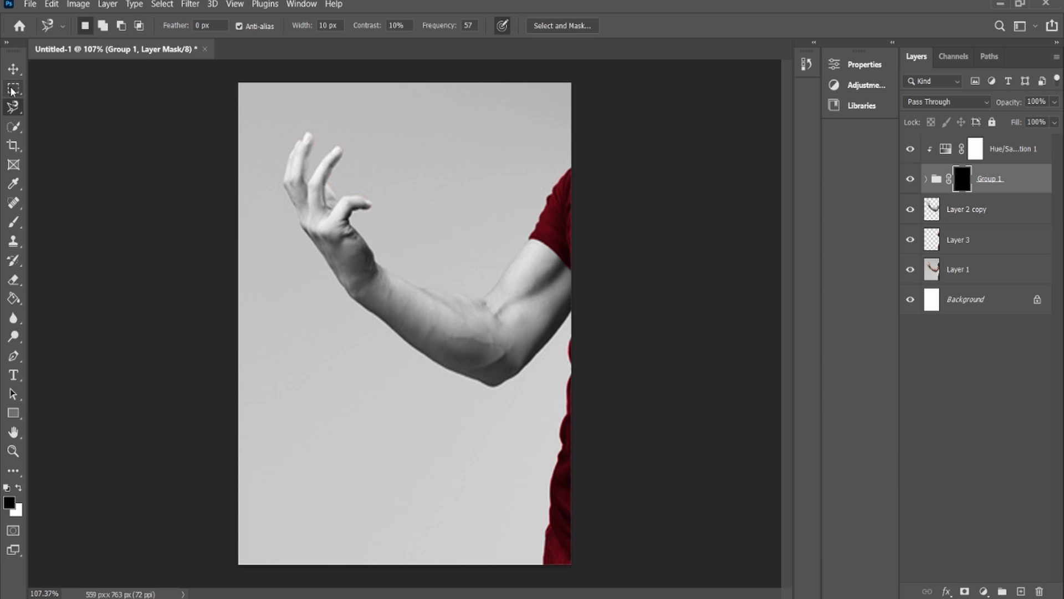
Reveal the ice effect by painting white over the whole arm on Group 1's mask with a 177 px brush
click(13, 222)
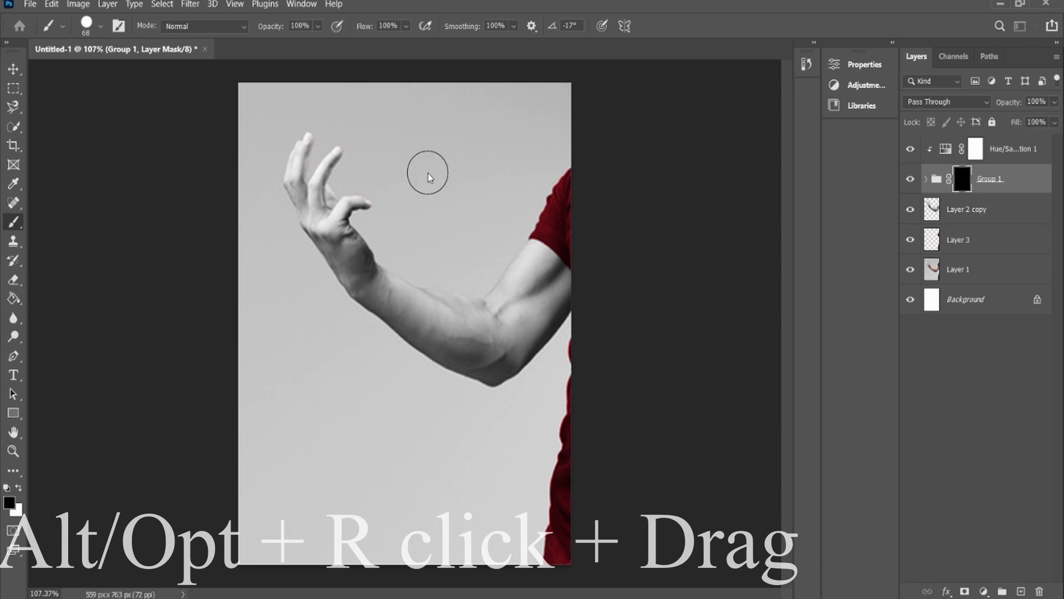
mouse_move(427, 172)
mouse_down()
mouse_move(331, 171)
mouse_move(396, 178)
mouse_move(448, 163)
mouse_move(873, 151)
mouse_move(420, 207)
mouse_move(368, 198)
mouse_move(390, 192)
mouse_up()
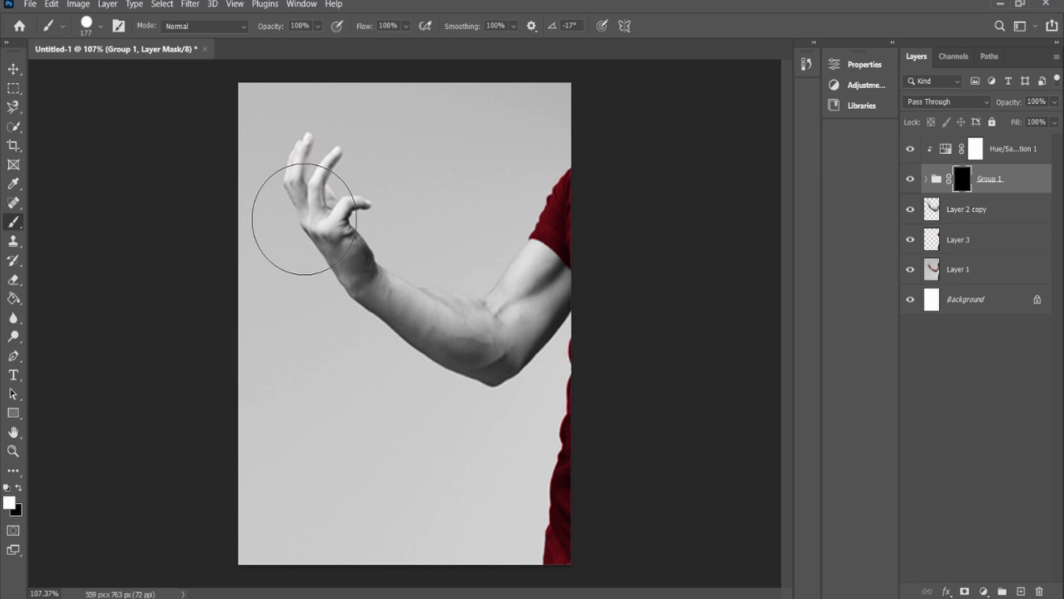
key(x)
mouse_move(318, 181)
mouse_down()
mouse_move(310, 205)
mouse_move(358, 229)
mouse_move(330, 189)
mouse_move(284, 227)
mouse_move(358, 242)
mouse_move(379, 313)
mouse_move(358, 294)
mouse_move(406, 287)
mouse_move(482, 342)
mouse_move(491, 363)
mouse_move(518, 235)
mouse_move(543, 255)
mouse_move(551, 322)
mouse_move(535, 341)
mouse_up()
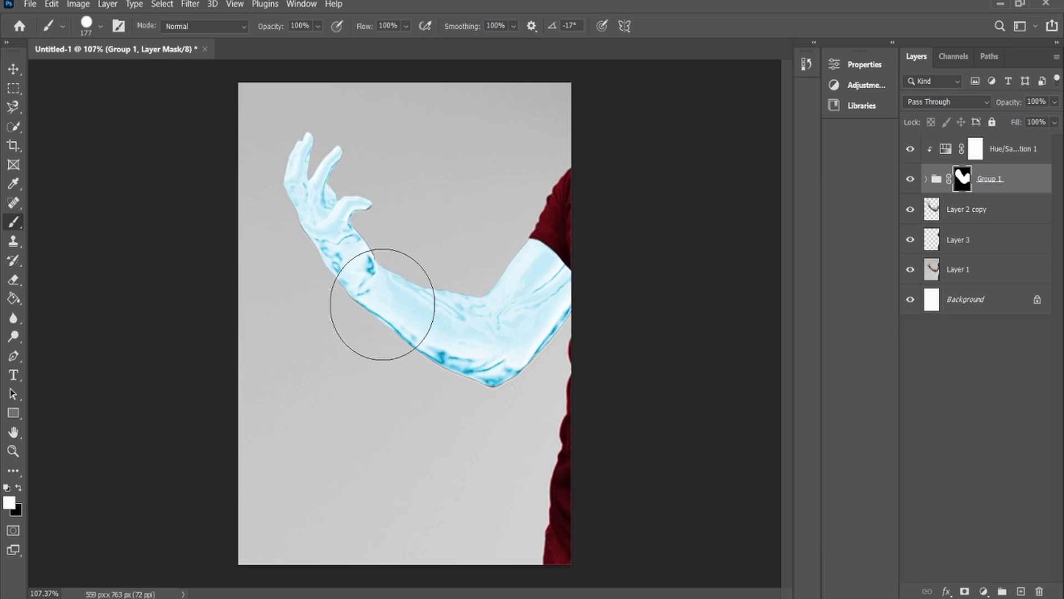
Fade the ice effect off the upper arm by painting black on Group 1's mask with a 100 px brush, reducing flow to 5% and 1%
key(bracketleft)
key(bracketleft)
key(bracketleft)
key(bracketleft)
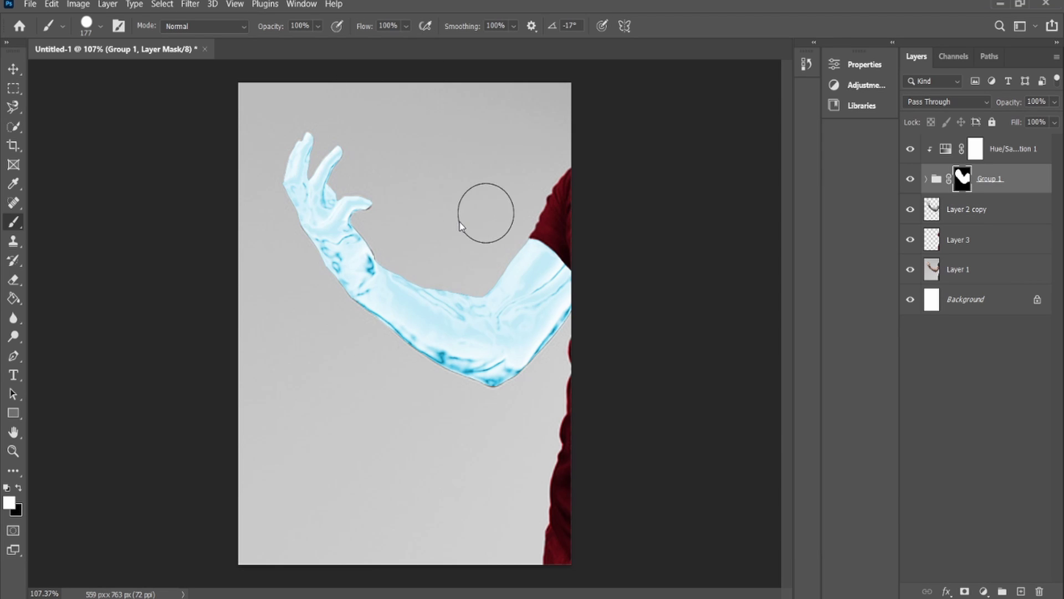
key(x)
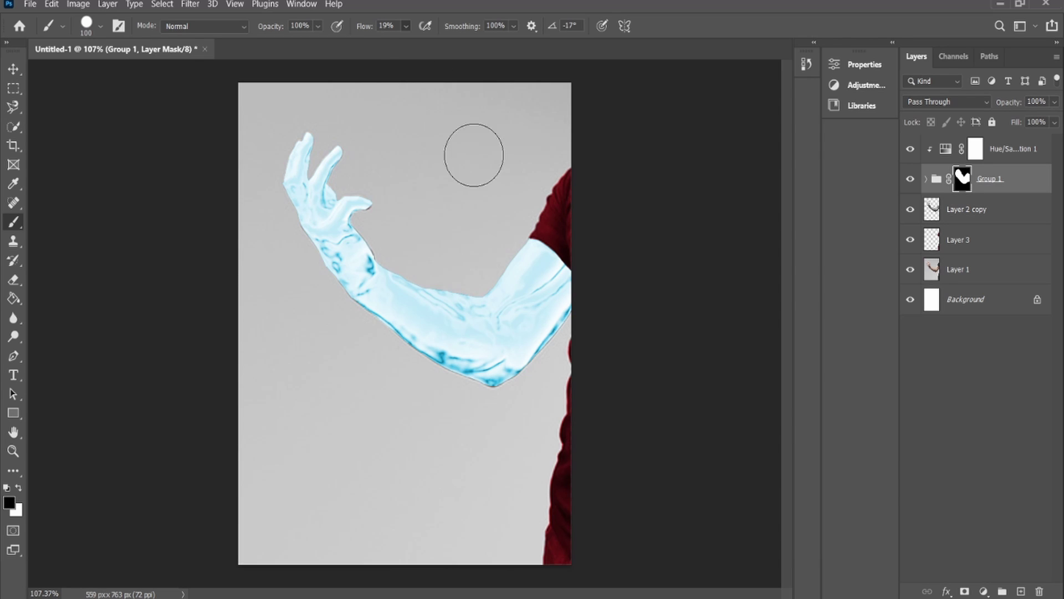
mouse_move(527, 242)
mouse_down()
mouse_move(579, 280)
mouse_move(596, 318)
mouse_move(570, 260)
mouse_move(527, 228)
mouse_up()
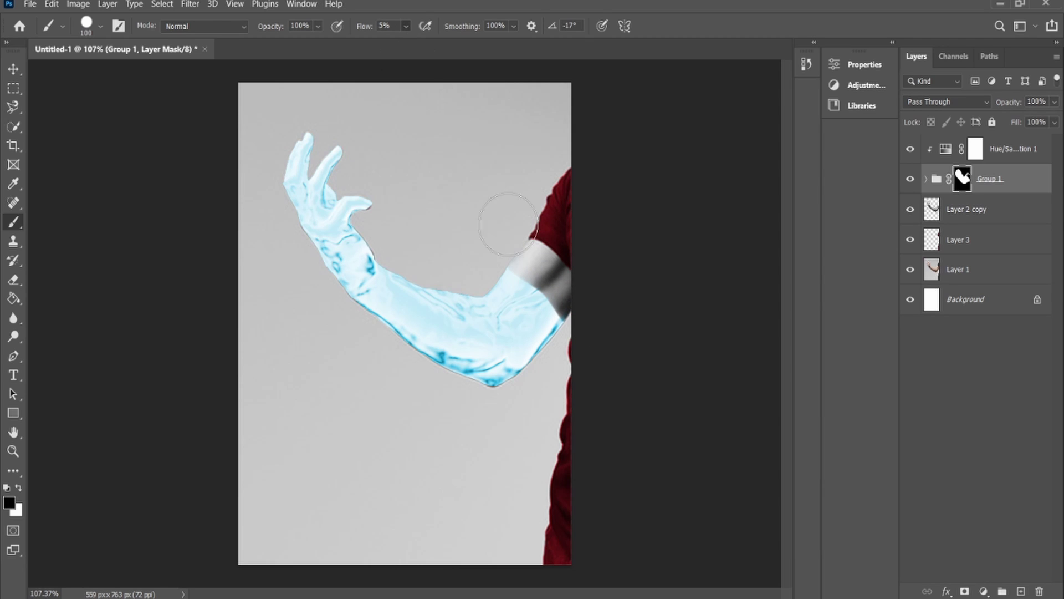
mouse_move(508, 224)
mouse_down()
mouse_move(522, 277)
mouse_move(508, 265)
mouse_move(555, 315)
mouse_move(495, 237)
mouse_move(539, 242)
mouse_move(565, 289)
mouse_up()
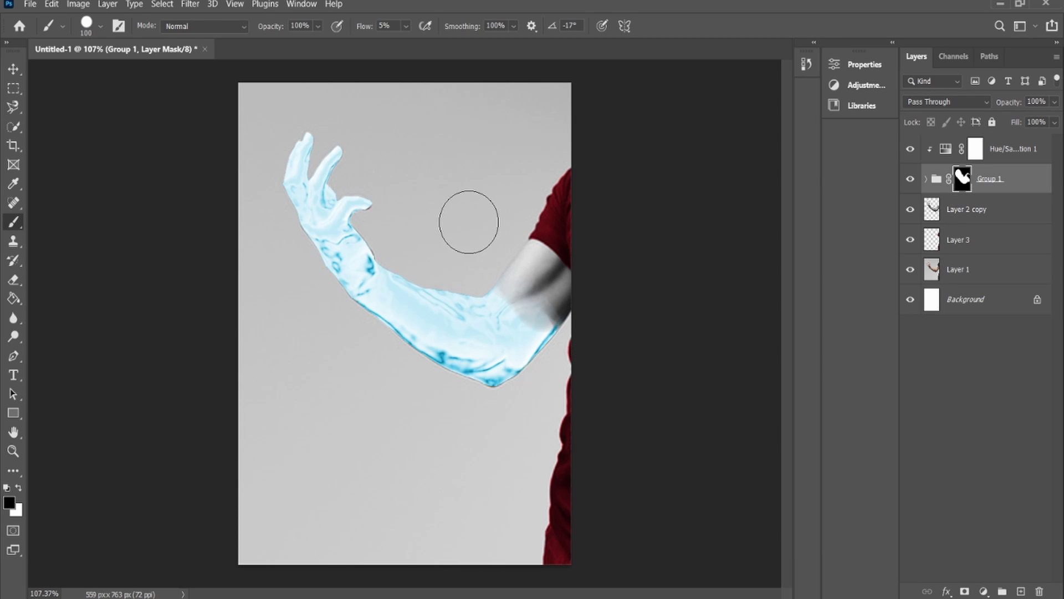
drag(406, 27, 404, 39)
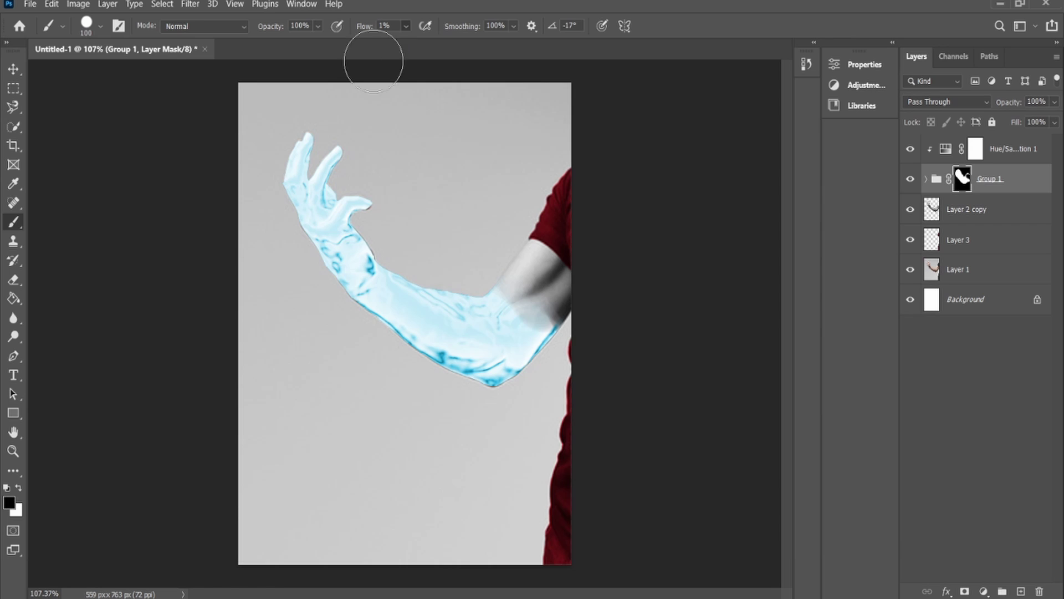
mouse_move(486, 274)
mouse_down()
mouse_move(537, 336)
mouse_move(489, 285)
mouse_move(533, 347)
mouse_move(481, 310)
mouse_move(520, 364)
mouse_move(546, 321)
mouse_move(537, 350)
mouse_move(558, 324)
mouse_move(535, 282)
mouse_move(491, 262)
mouse_move(502, 274)
mouse_move(492, 257)
mouse_move(501, 277)
mouse_move(493, 274)
mouse_move(564, 336)
mouse_move(552, 336)
mouse_move(563, 349)
mouse_move(550, 342)
mouse_move(551, 325)
mouse_move(553, 361)
mouse_move(557, 324)
mouse_up()
Remove the leftover blue edge along the underside of the upper arm on Group 1's mask with a 34 px black brush at 13% flow
scroll(557, 324, up, 10)
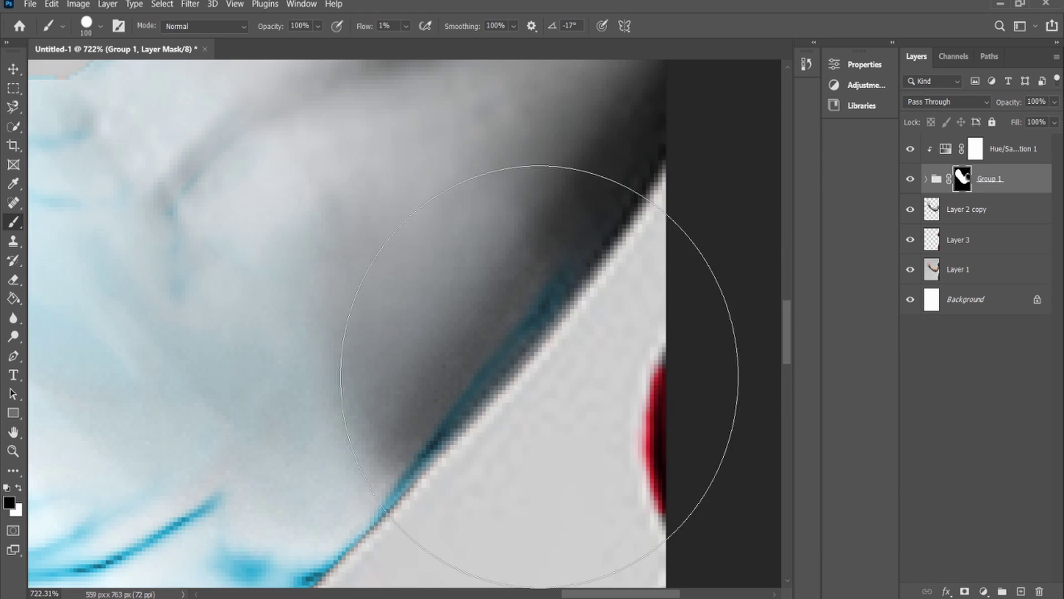
mouse_move(539, 376)
mouse_down()
mouse_move(506, 306)
mouse_move(439, 297)
mouse_move(518, 248)
mouse_move(543, 304)
mouse_move(387, 333)
mouse_move(511, 309)
mouse_up()
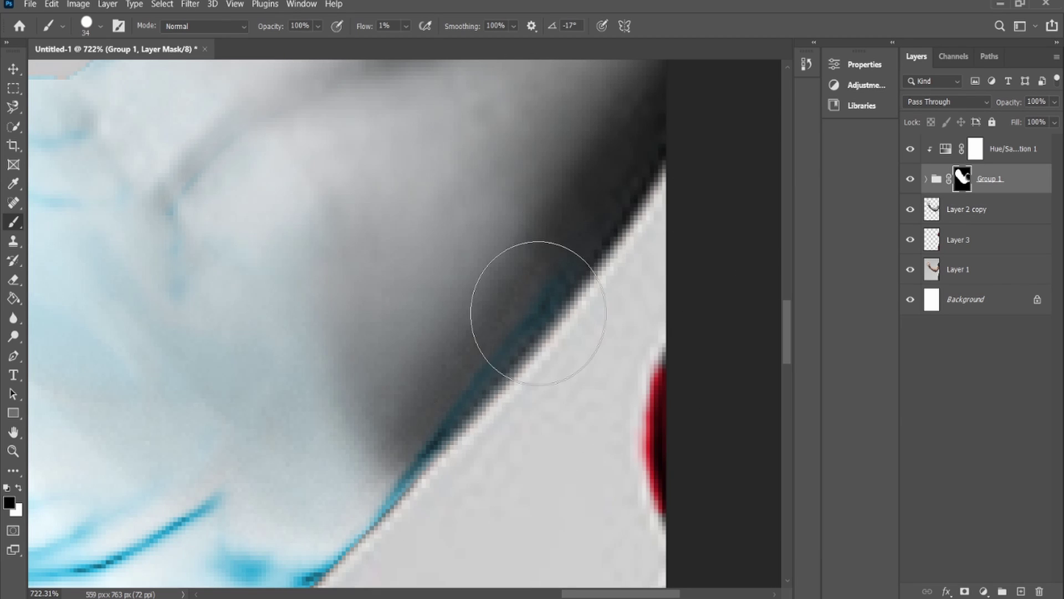
drag(405, 25, 418, 40)
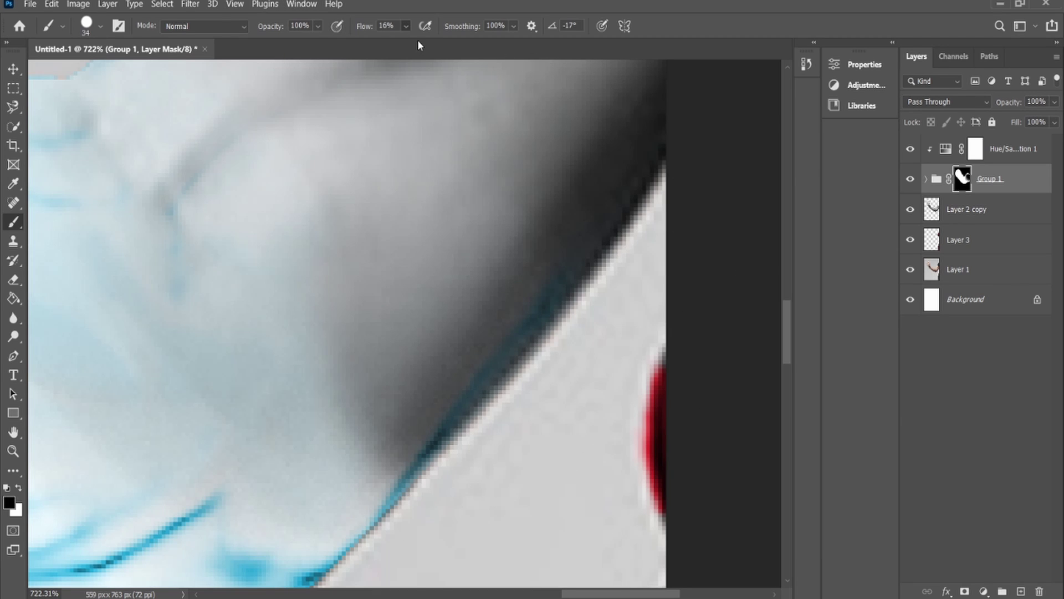
mouse_move(563, 295)
mouse_down()
mouse_move(501, 338)
mouse_move(606, 312)
mouse_move(553, 326)
mouse_move(518, 373)
mouse_move(508, 435)
mouse_up()
key(ctrl+z)
drag(405, 25, 395, 40)
mouse_move(534, 337)
mouse_down()
mouse_move(537, 374)
mouse_move(498, 435)
mouse_up()
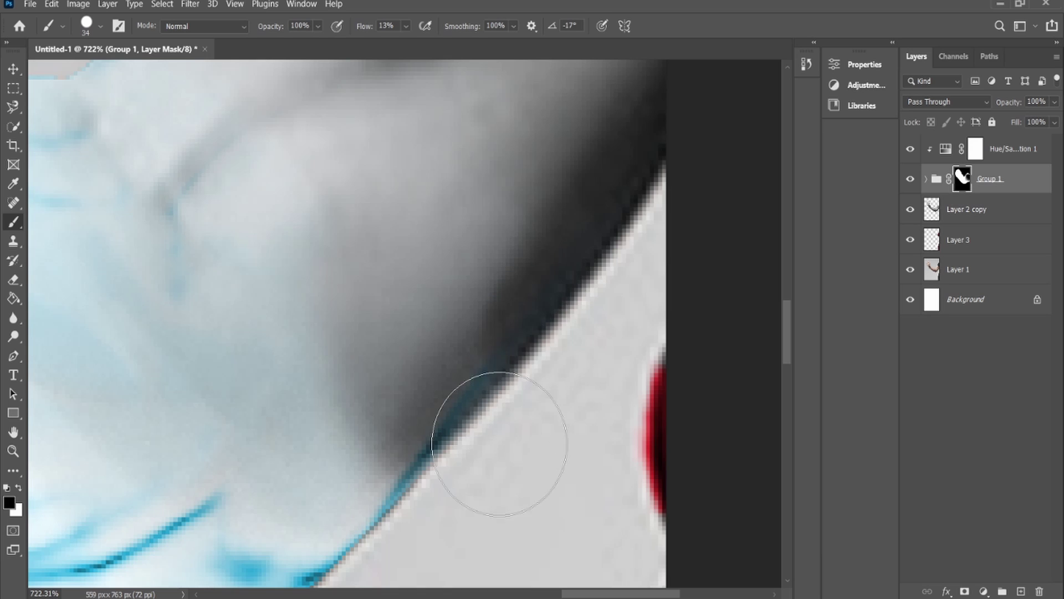
scroll(584, 367, down, 10)
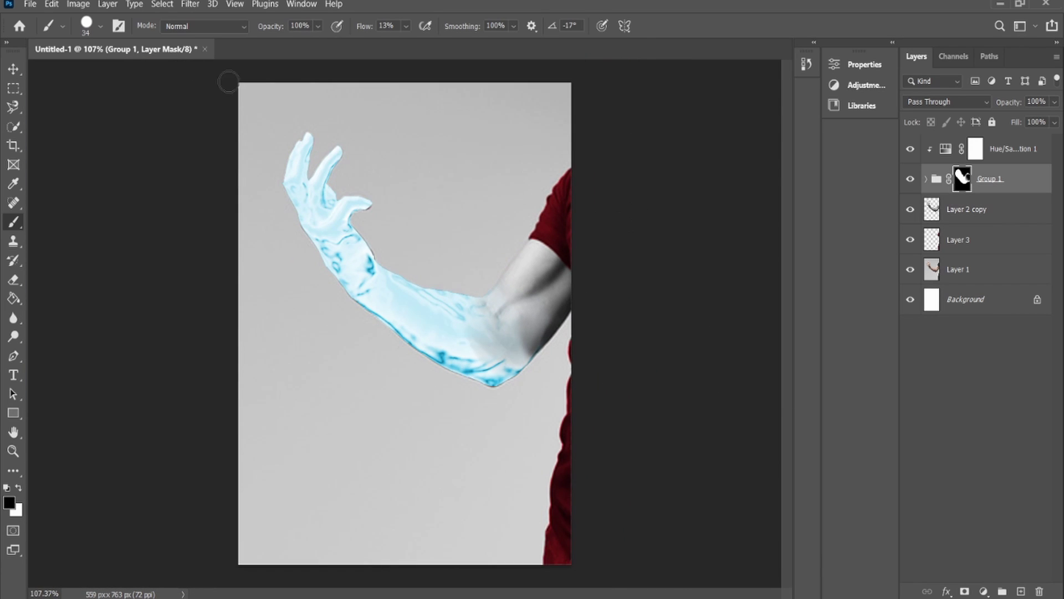
Enlarge the brush to 164 px and create a new blank document of 1000 x 1000 px at 72 ppi
drag(424, 194, 498, 189)
click(44, 22)
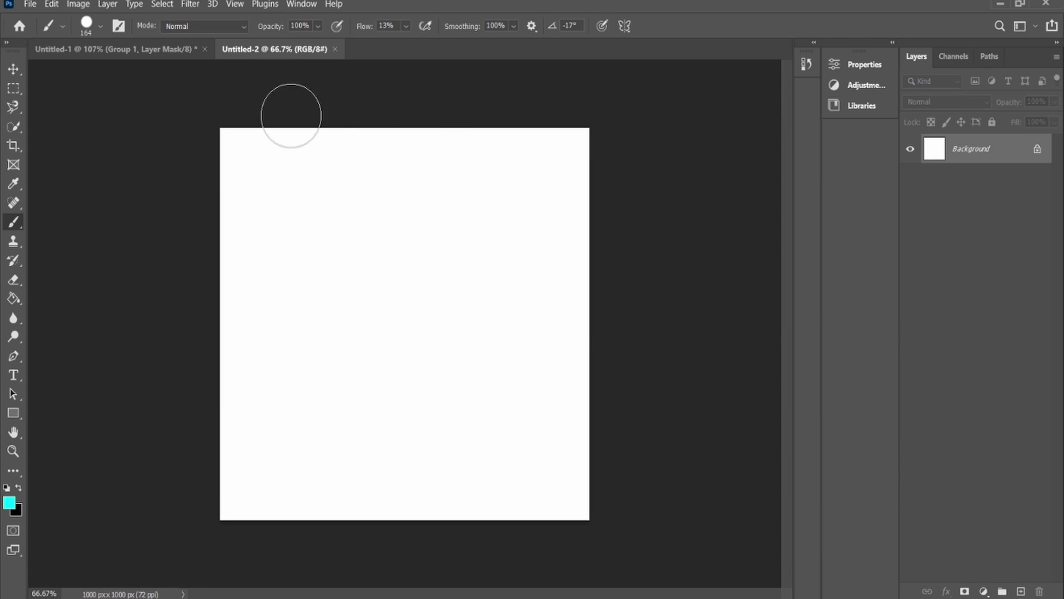
click(127, 46)
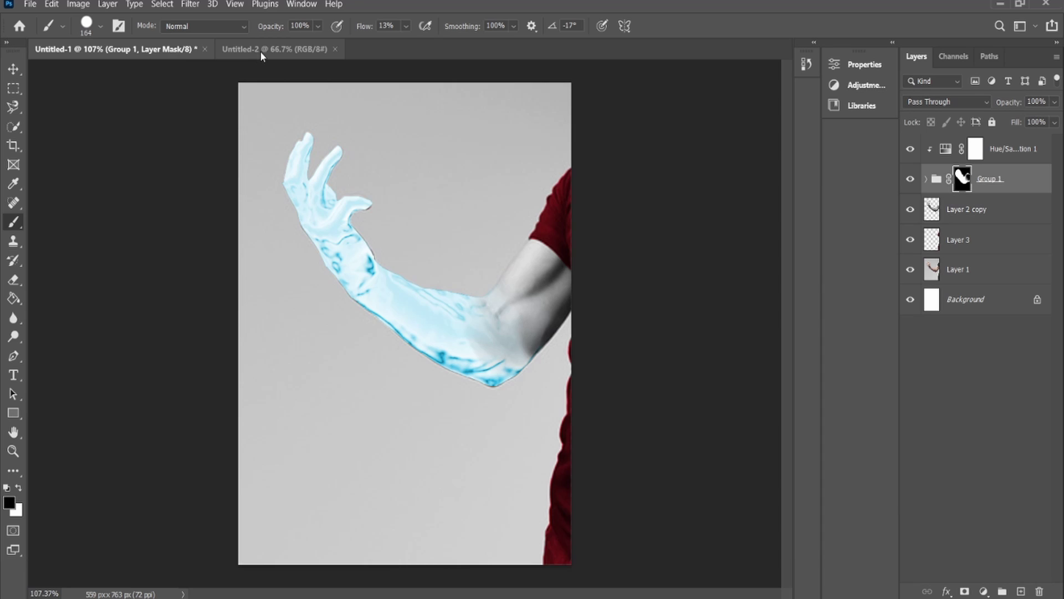
click(261, 51)
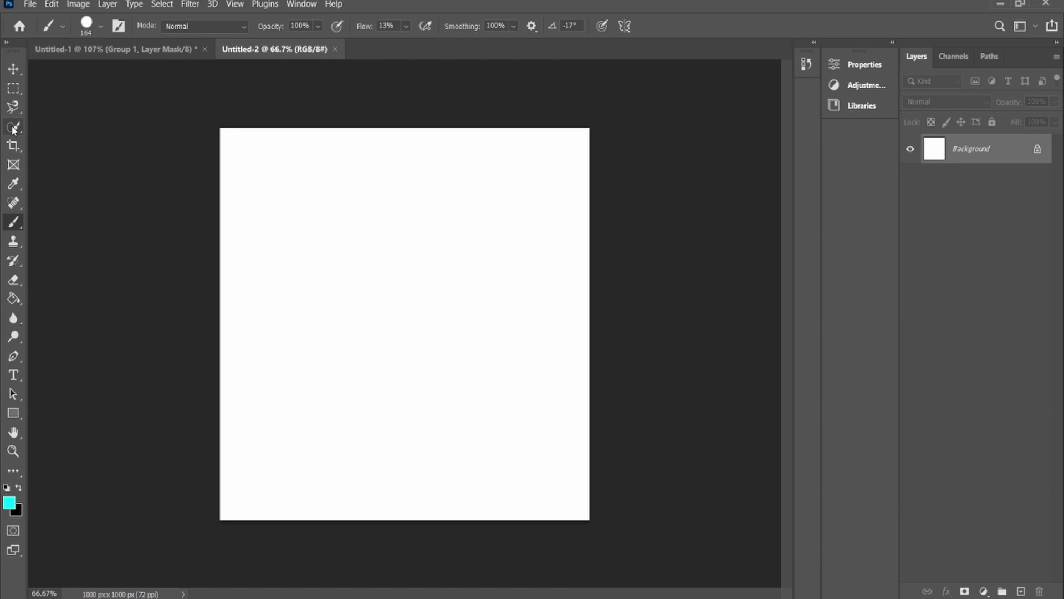
click(14, 90)
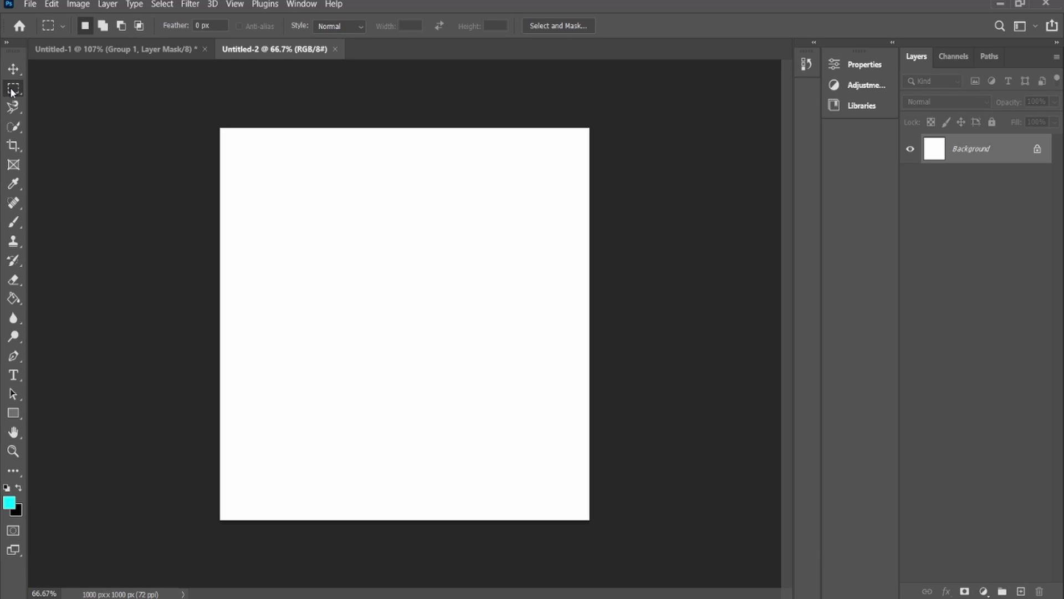
Select eleven small, irregular rounded shapes in the upper part of the blank canvas with the Lasso tool, adding each to the selection
click(14, 107)
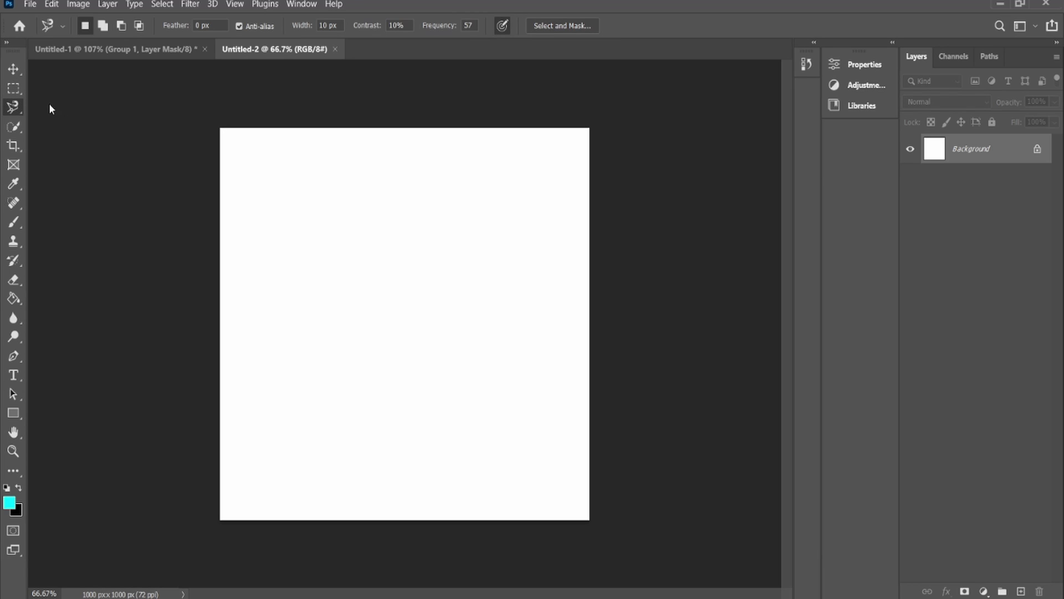
key(shift+l)
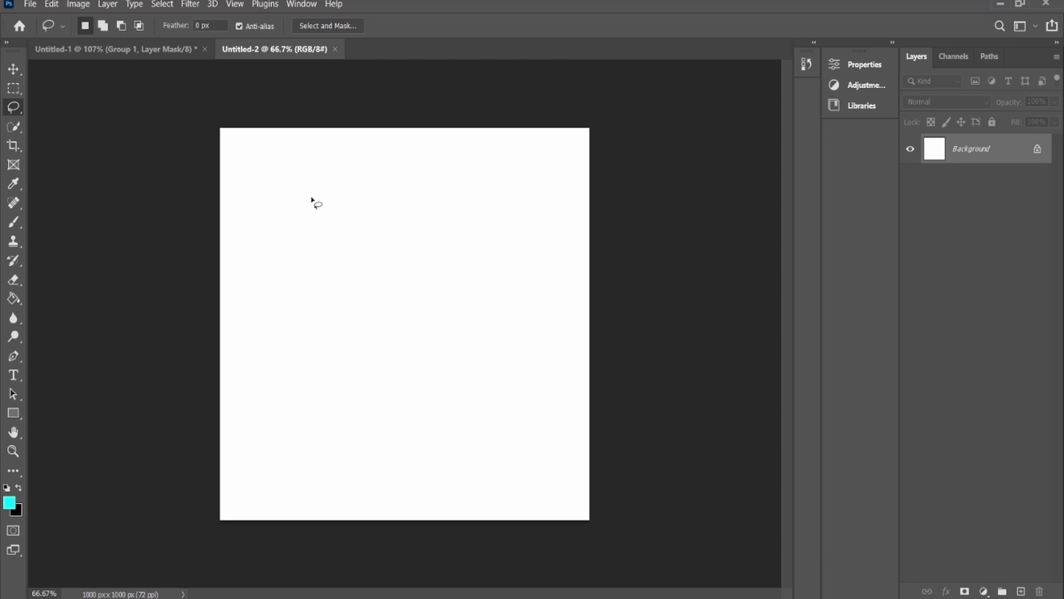
mouse_move(308, 202)
mouse_down()
mouse_move(306, 226)
mouse_move(322, 231)
mouse_move(325, 205)
mouse_move(309, 203)
mouse_up()
key(shift)
mouse_move(355, 184)
mouse_down()
mouse_move(366, 208)
mouse_move(368, 186)
mouse_move(364, 194)
mouse_move(327, 175)
mouse_move(326, 185)
mouse_move(335, 177)
mouse_move(400, 209)
mouse_move(387, 192)
mouse_move(348, 228)
mouse_move(359, 221)
mouse_move(327, 272)
mouse_move(323, 245)
mouse_up()
key(shift)
key(shift)
key(shift)
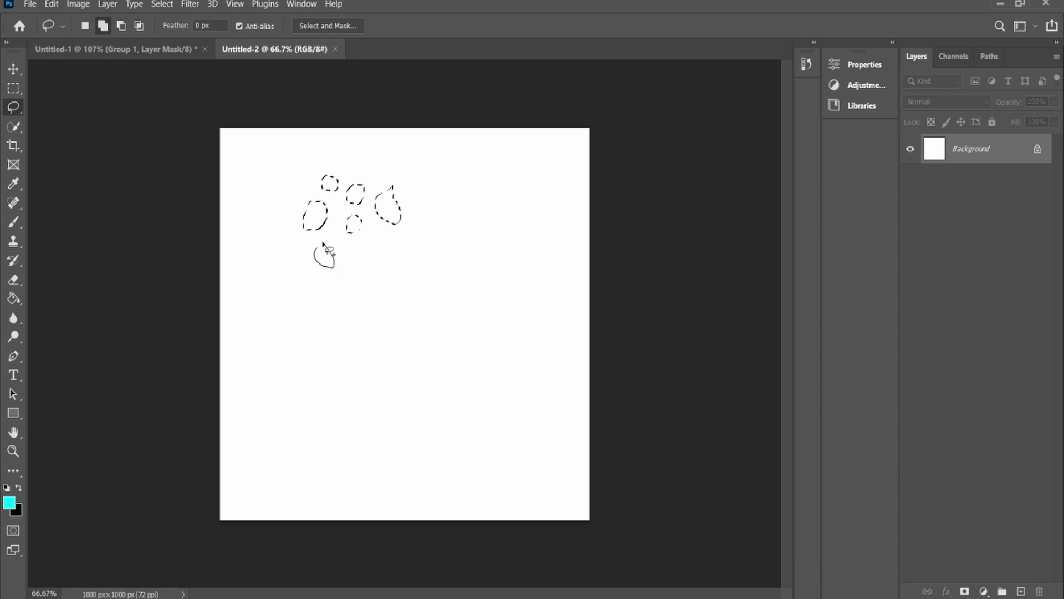
mouse_move(390, 246)
mouse_down()
mouse_move(408, 258)
mouse_move(392, 244)
mouse_move(360, 262)
mouse_move(378, 269)
mouse_move(370, 256)
mouse_up()
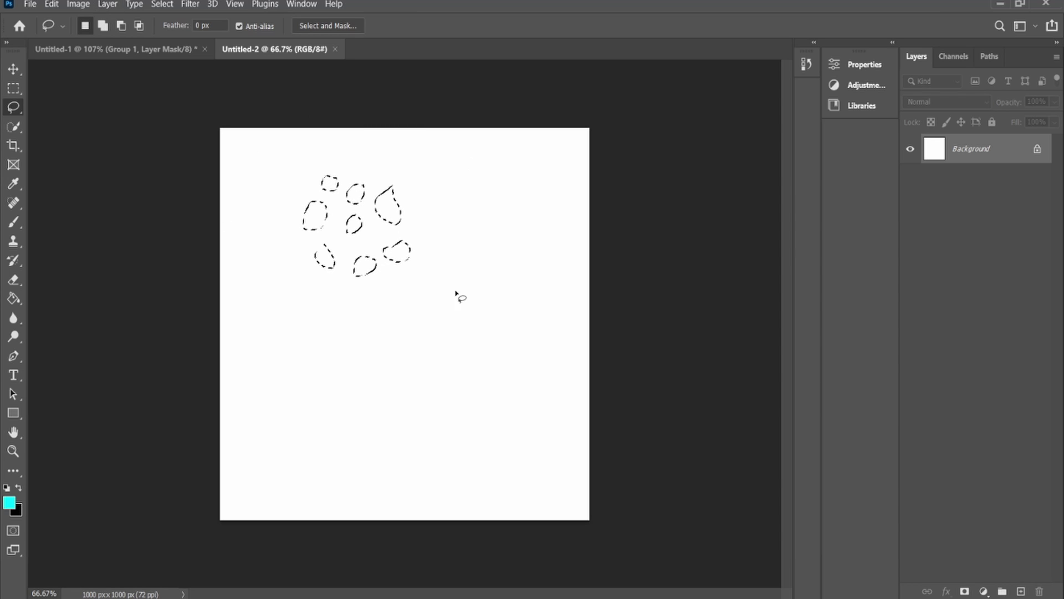
key(shift)
drag(295, 249, 297, 251)
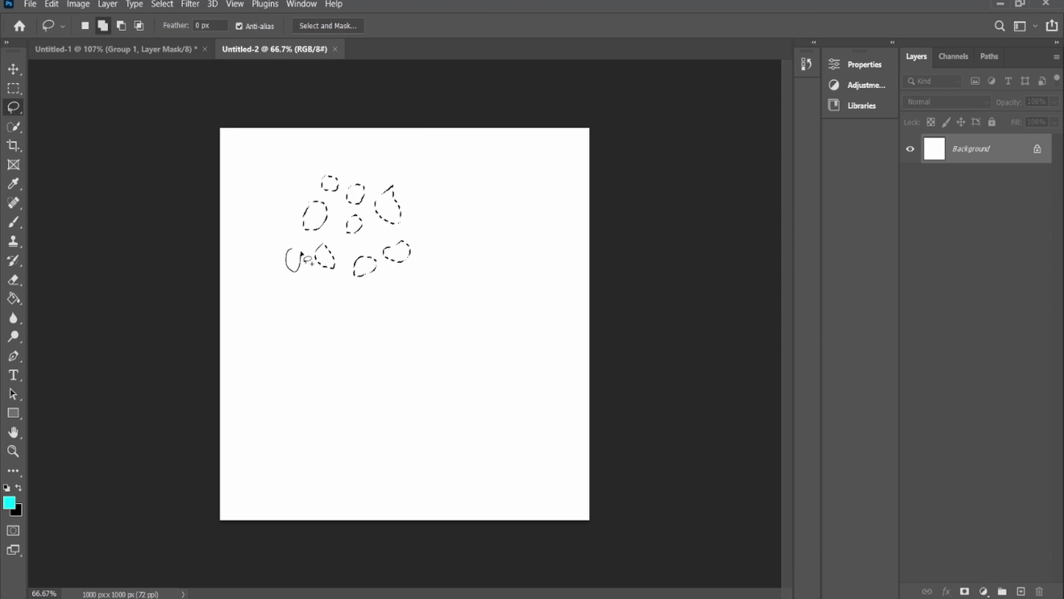
mouse_move(278, 193)
mouse_down()
mouse_move(292, 214)
mouse_move(288, 199)
mouse_up()
mouse_move(298, 160)
mouse_down()
mouse_move(298, 181)
mouse_move(302, 173)
mouse_up()
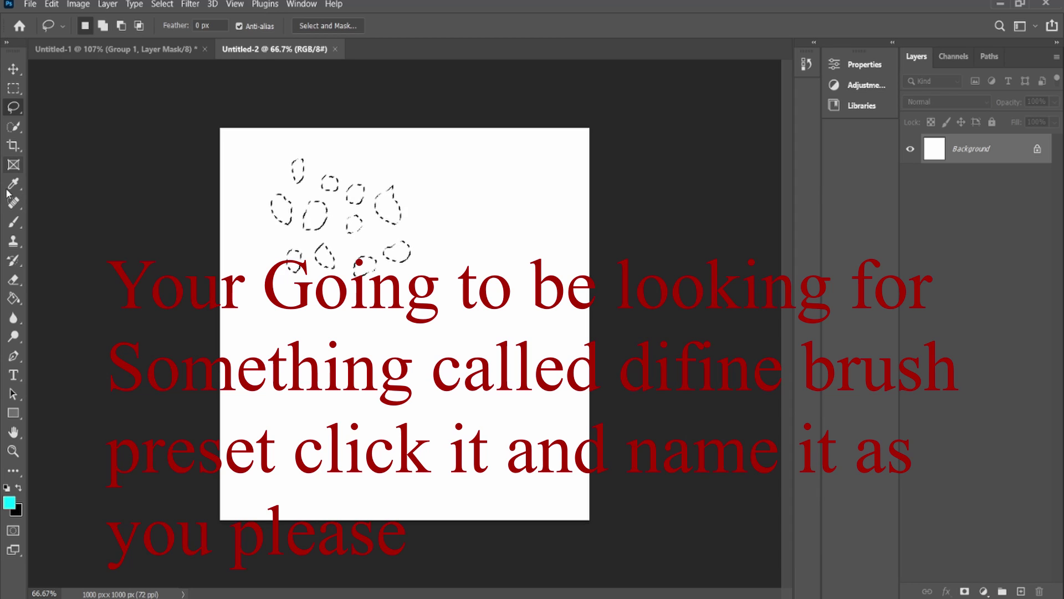
Fill the selected shapes with the cyan foreground color and define them as a brush preset for the Brush tool
click(12, 299)
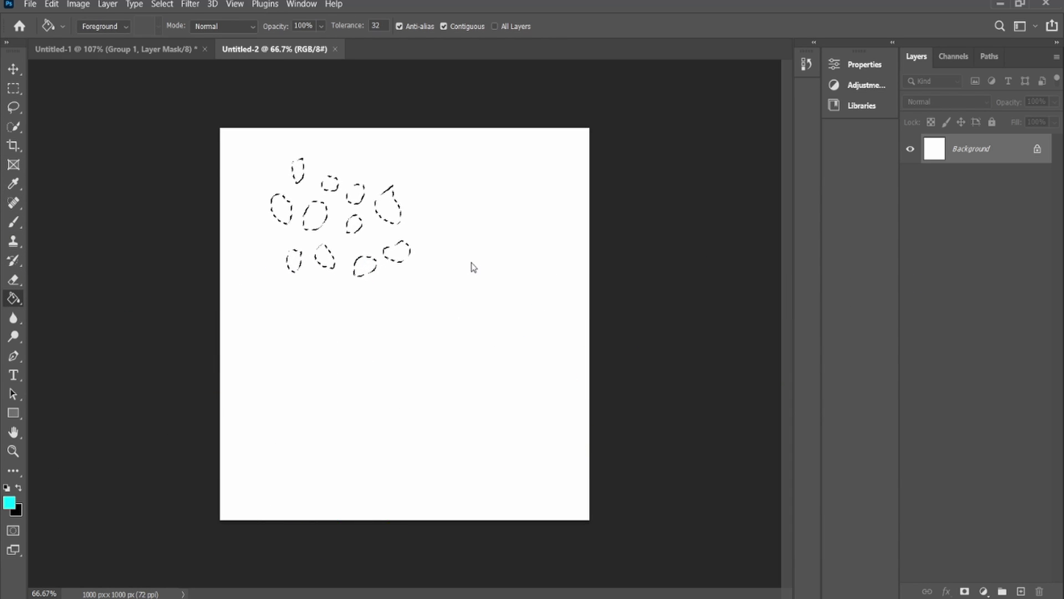
key(alt+BackSpace)
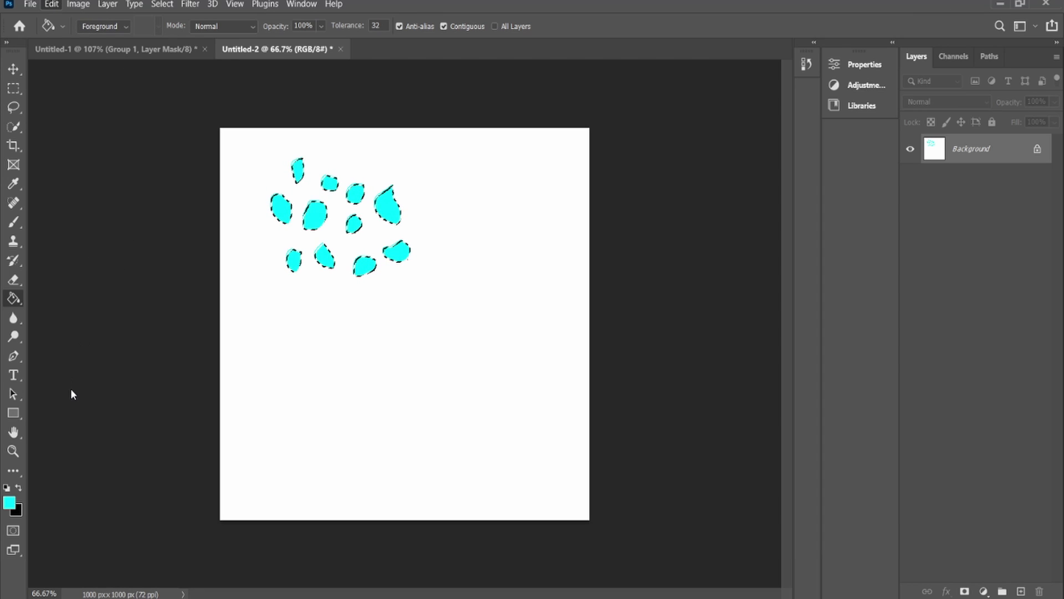
key(alt+e)
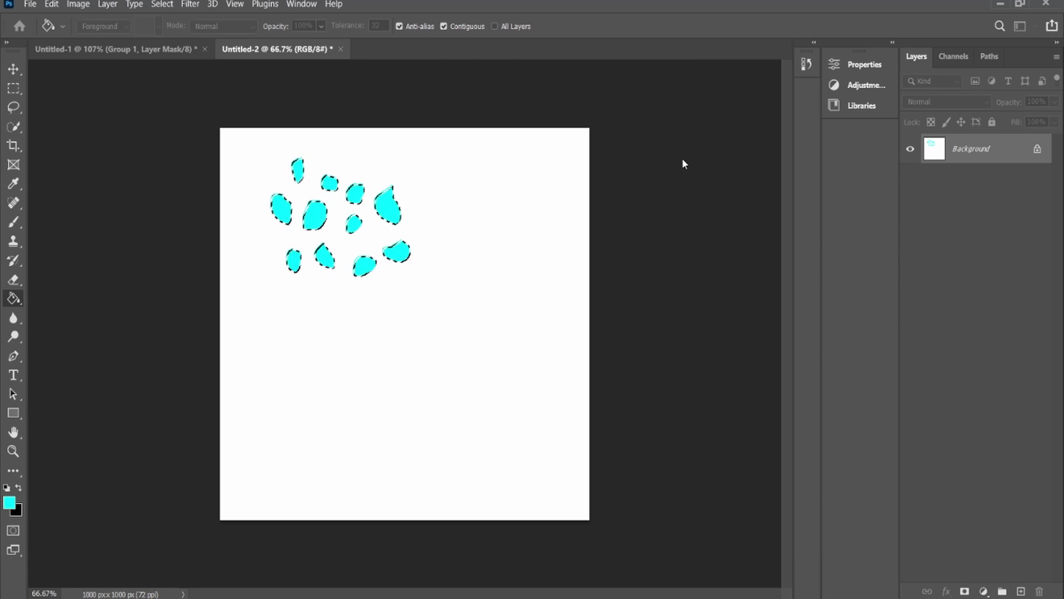
key(b)
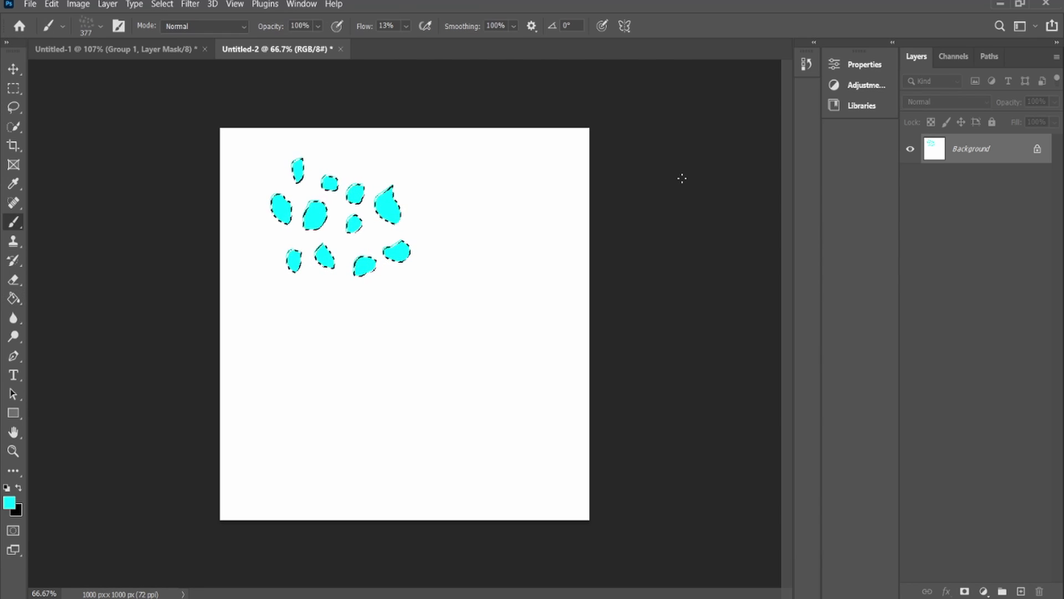
Set the custom brush's flow to 100% and try different sizes, such as 252, 387 and 1808 px
click(141, 50)
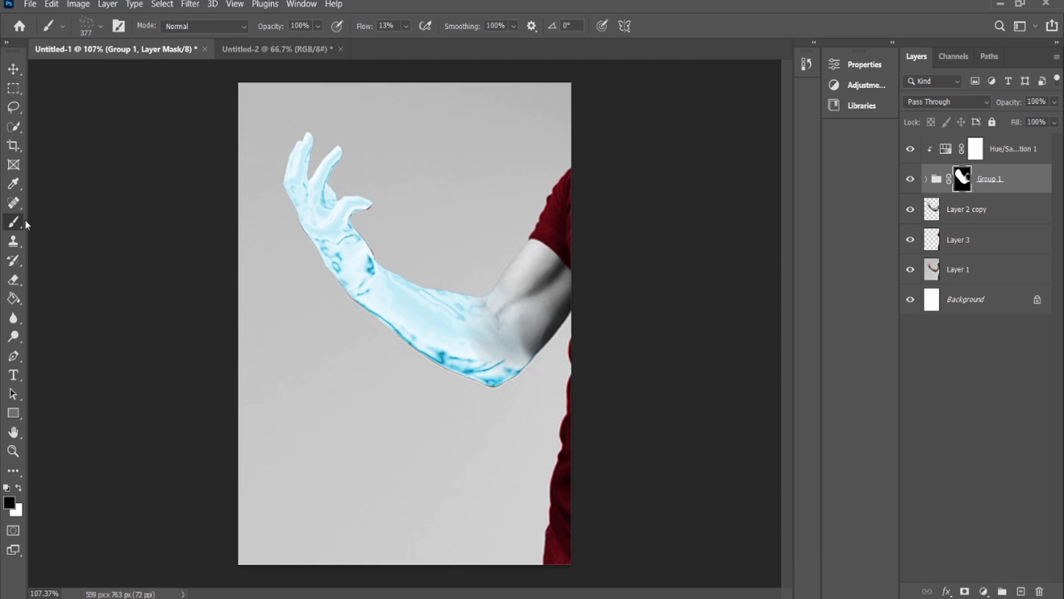
click(247, 49)
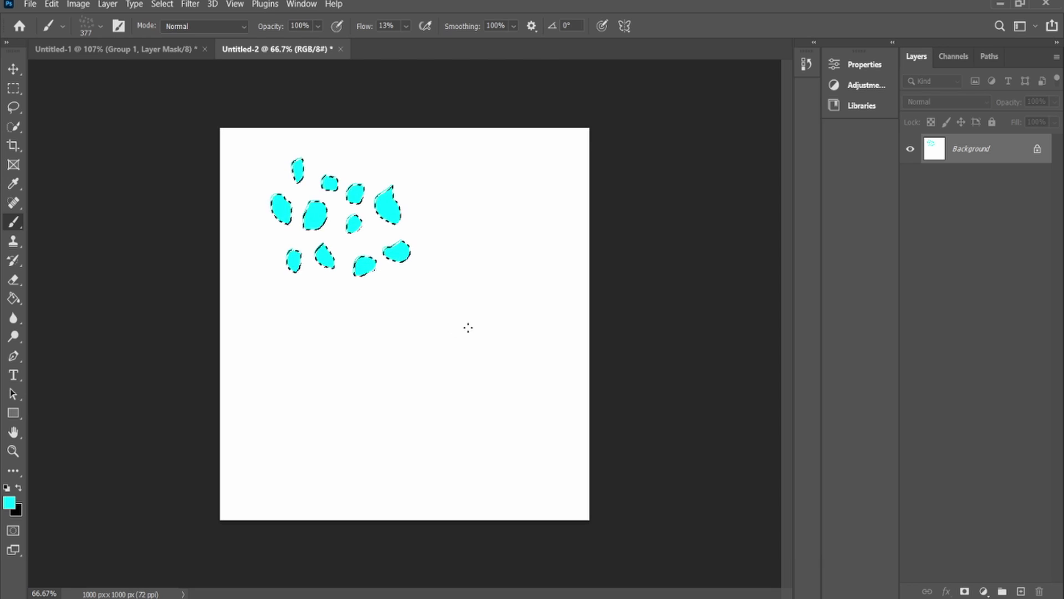
mouse_move(477, 301)
mouse_down()
mouse_move(425, 328)
mouse_move(447, 329)
mouse_up()
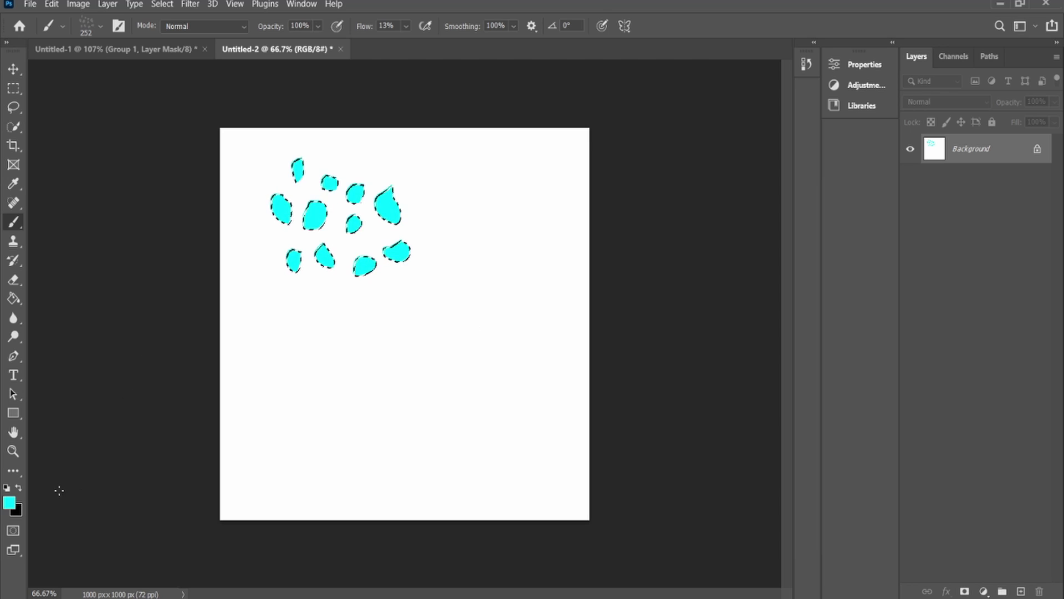
mouse_move(482, 302)
mouse_down()
mouse_move(430, 302)
mouse_move(512, 307)
mouse_up()
key(shift+0)
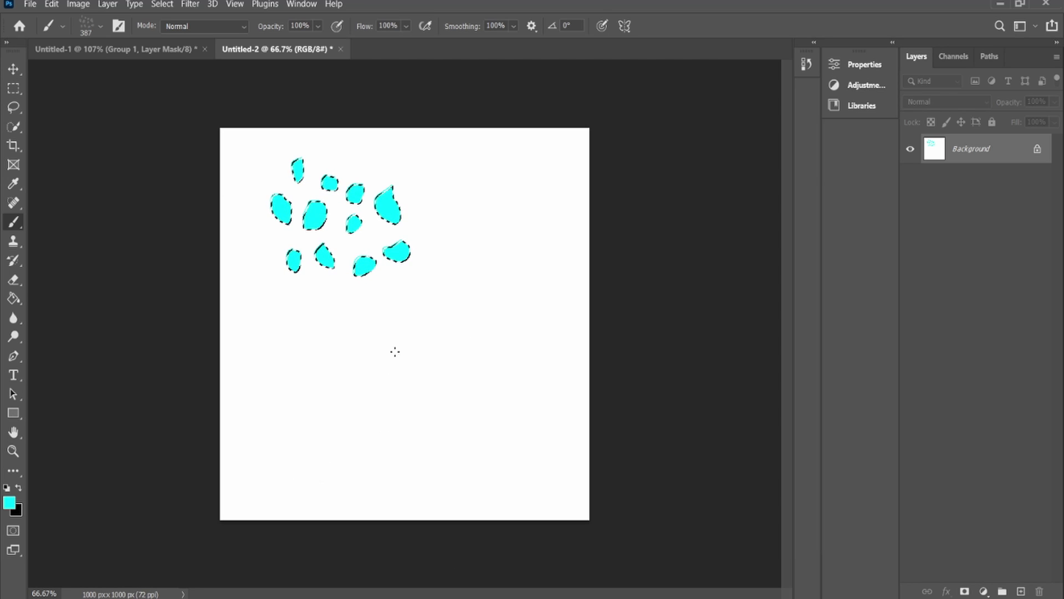
mouse_move(470, 299)
mouse_down()
mouse_move(391, 326)
mouse_move(385, 316)
mouse_move(394, 327)
mouse_move(696, 177)
mouse_move(757, 128)
mouse_move(1053, 100)
mouse_move(997, 105)
mouse_up()
mouse_move(411, 355)
mouse_down()
mouse_move(525, 294)
mouse_move(612, 226)
mouse_up()
Try the custom brush at 321 px in black on Group 1's mask over the hand and wrist, and undo the strokes
click(145, 49)
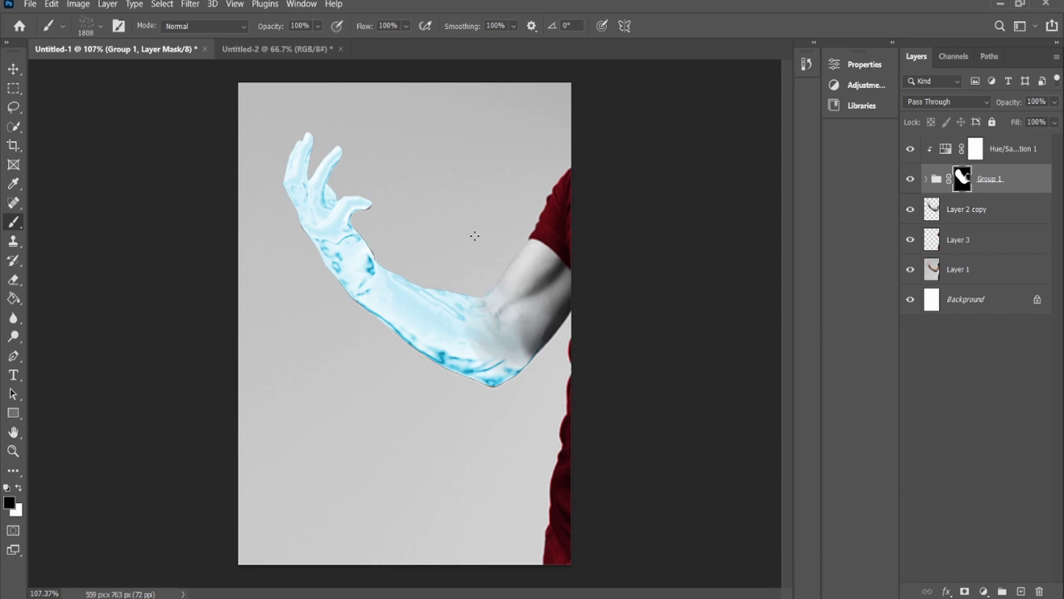
mouse_move(442, 252)
mouse_down()
mouse_move(388, 238)
mouse_move(457, 225)
mouse_move(421, 235)
mouse_up()
mouse_move(363, 266)
mouse_down()
mouse_move(349, 219)
mouse_move(363, 220)
mouse_up()
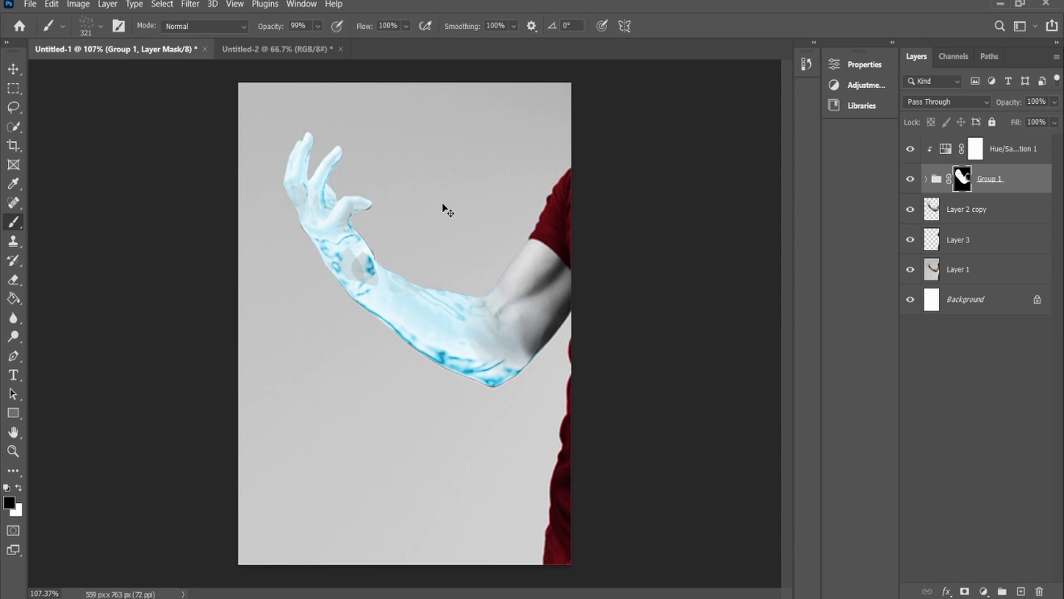
key(ctrl+z)
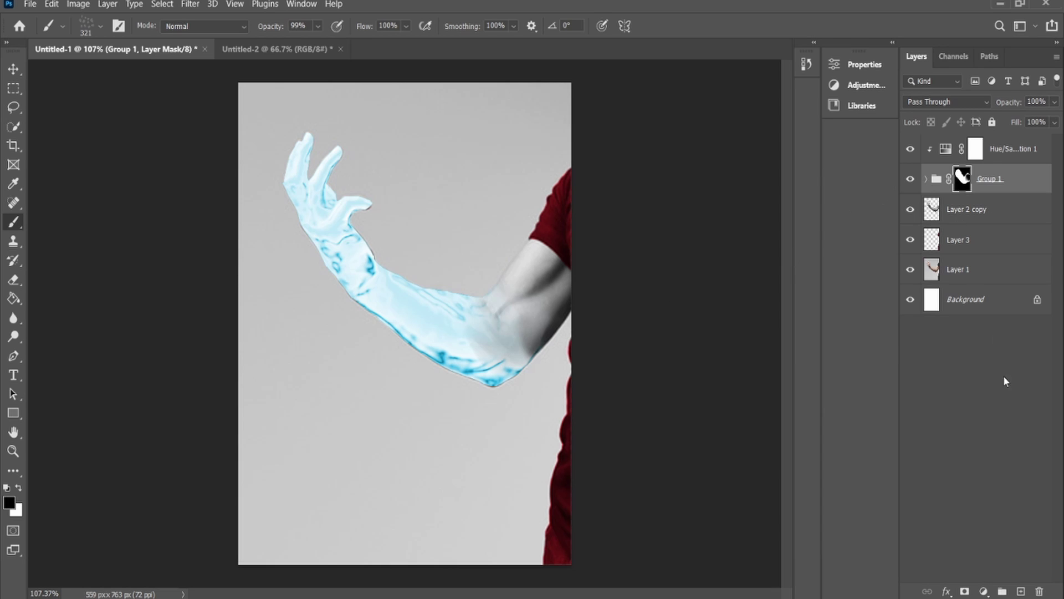
Create an unclipped new layer above the Hue/Saturation adjustment and set the brush opacity to 100%
click(1021, 590)
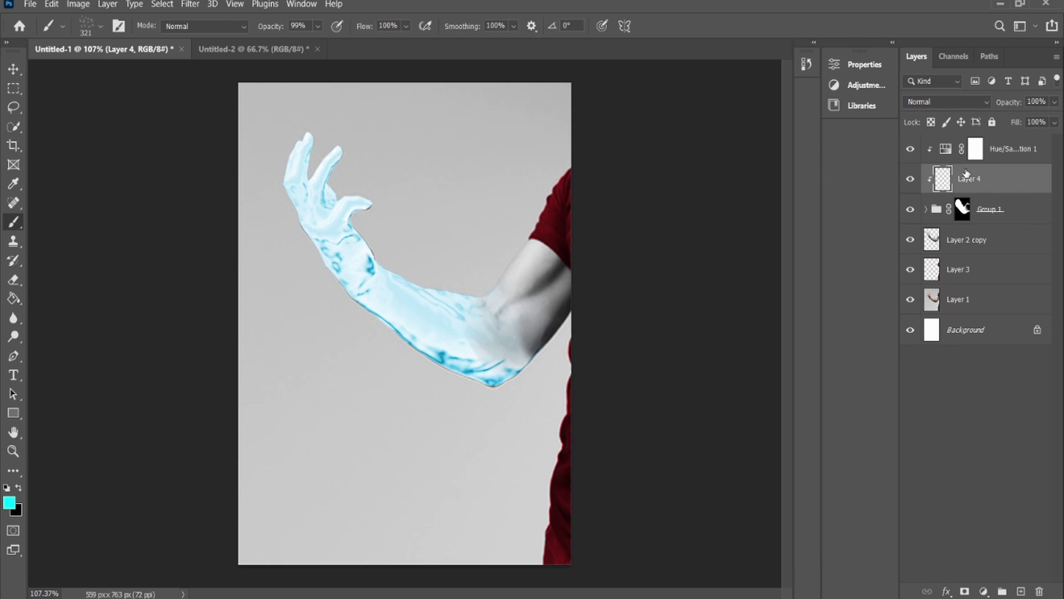
drag(970, 174, 974, 139)
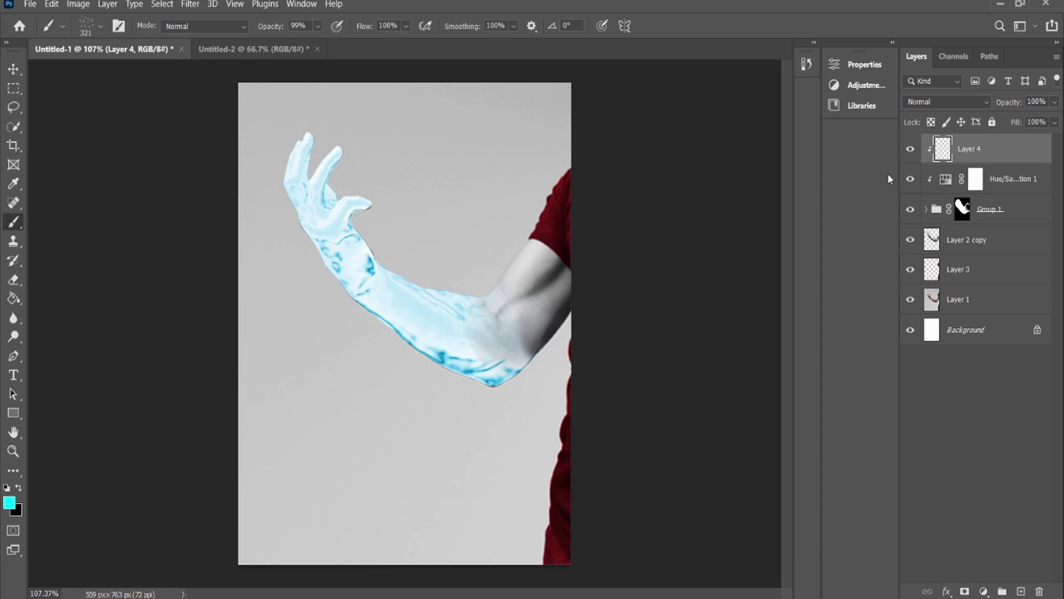
key(ctrl+alt+g)
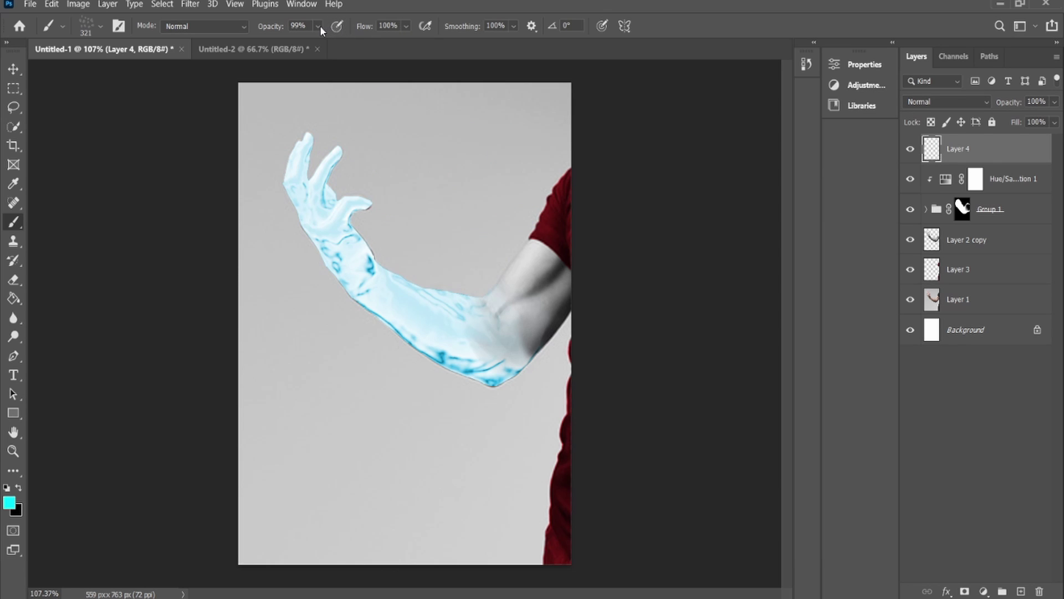
key(0)
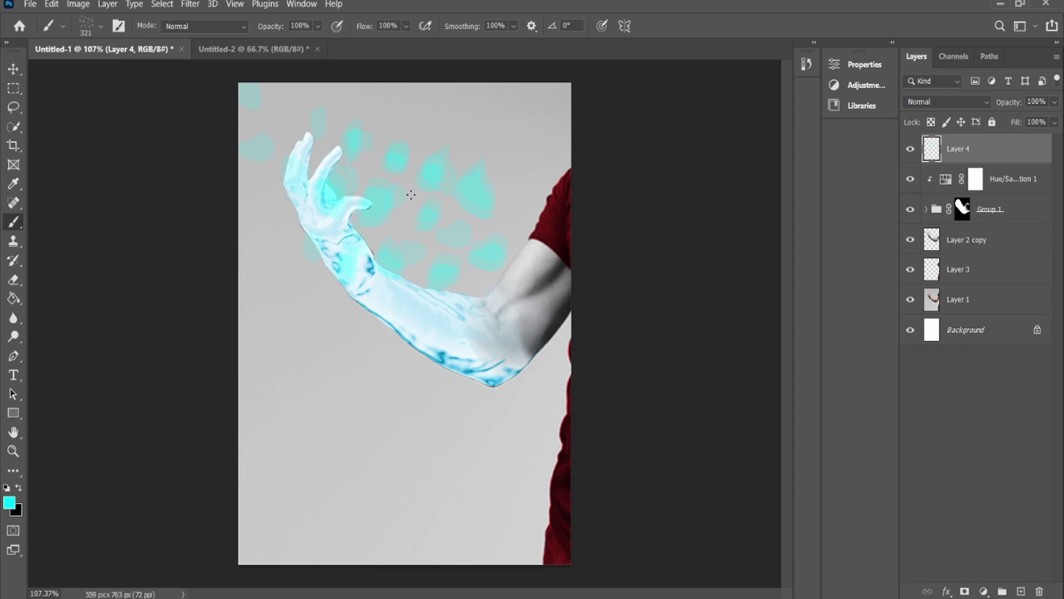
Try scattering cyan shapes around the hand and forearm on Layer 4 with the 321 px custom brush, undoing each attempt
mouse_move(381, 213)
mouse_down()
mouse_move(407, 240)
mouse_move(434, 233)
mouse_up()
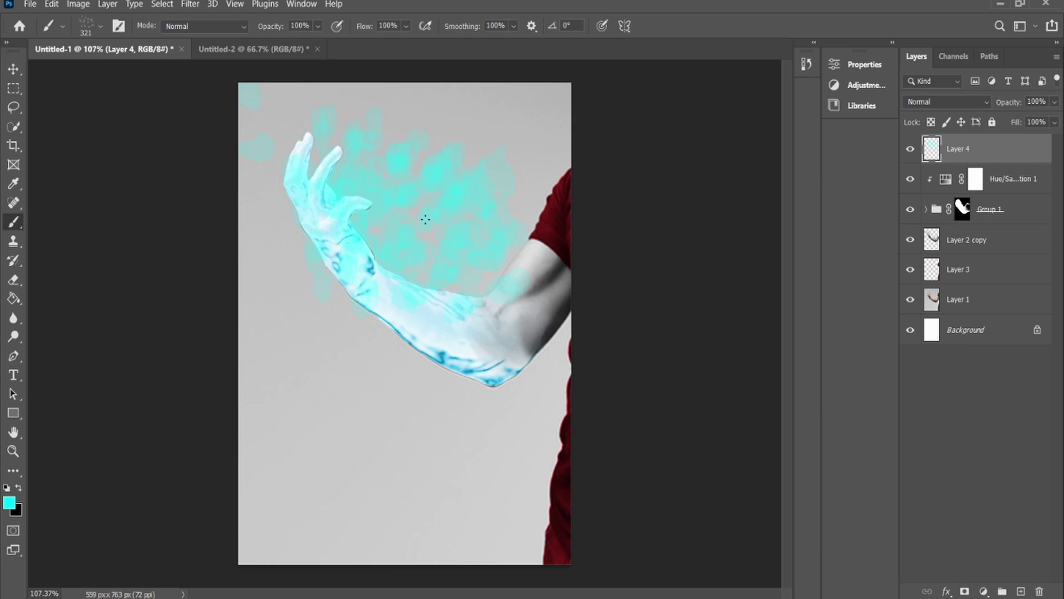
key(ctrl+z)
key(ctrl+z)
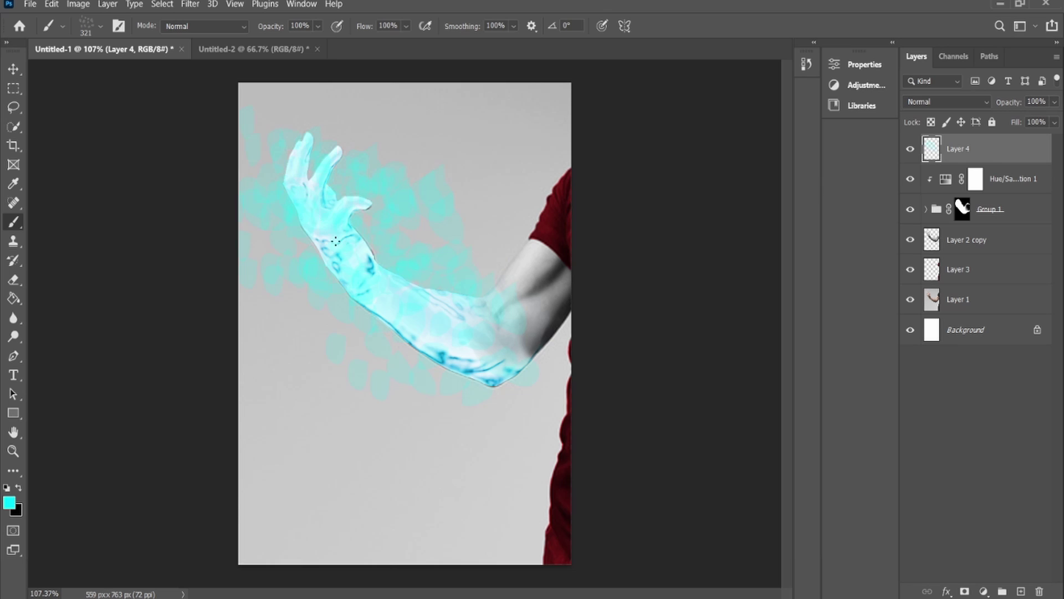
mouse_move(326, 241)
mouse_down()
mouse_move(433, 314)
mouse_move(438, 240)
mouse_up()
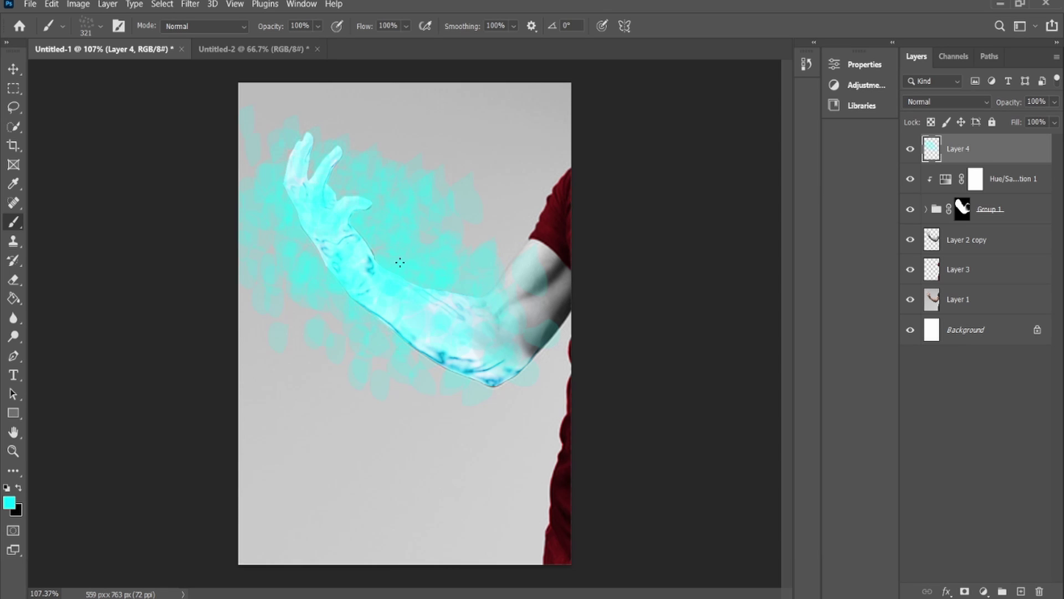
key(ctrl+z)
key(ctrl+z)
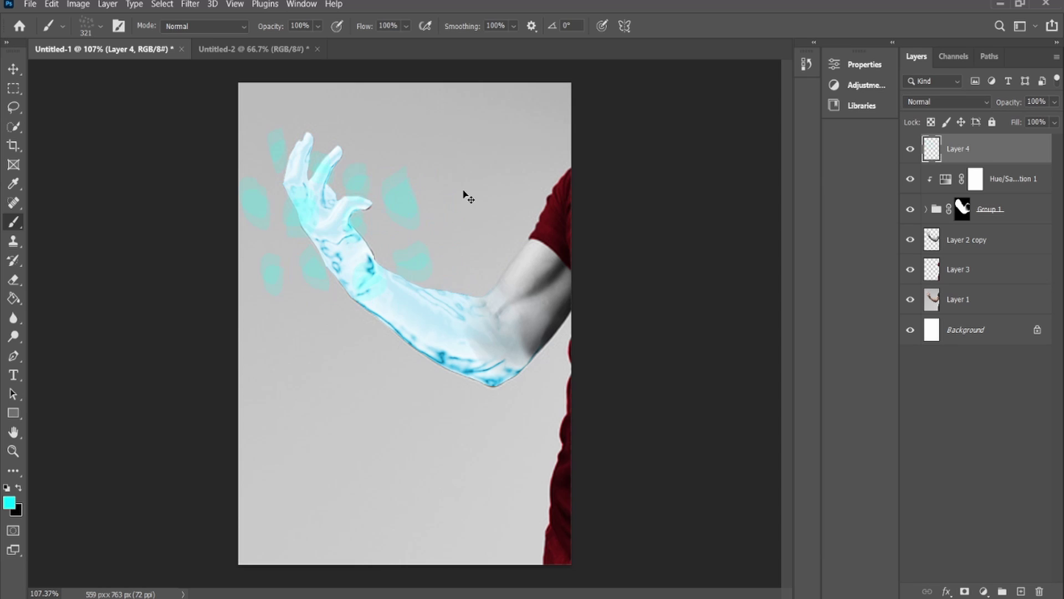
key(ctrl+z)
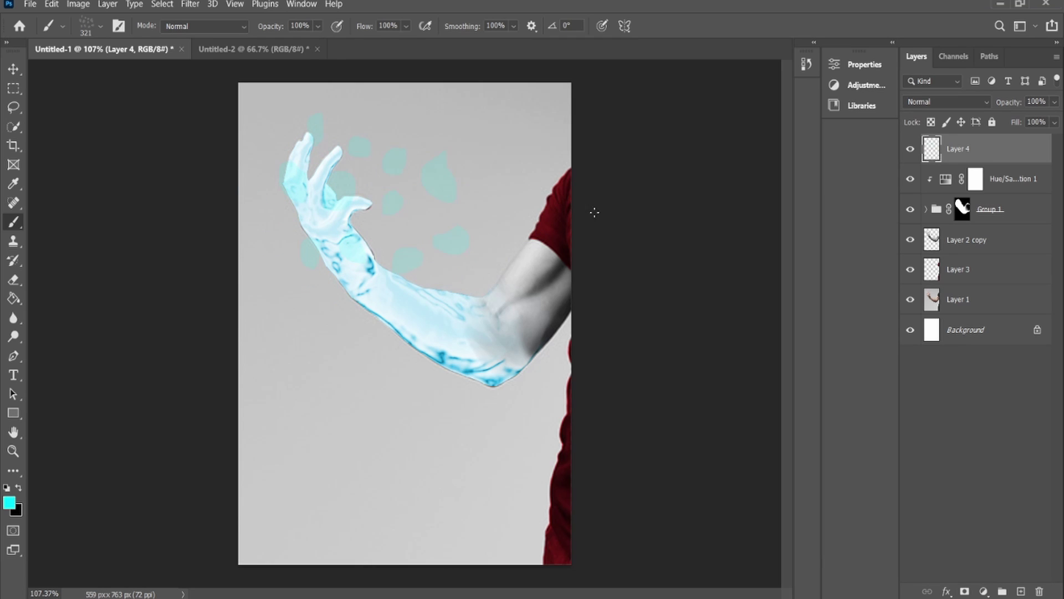
mouse_move(403, 215)
mouse_down()
mouse_move(379, 196)
mouse_move(406, 188)
mouse_up()
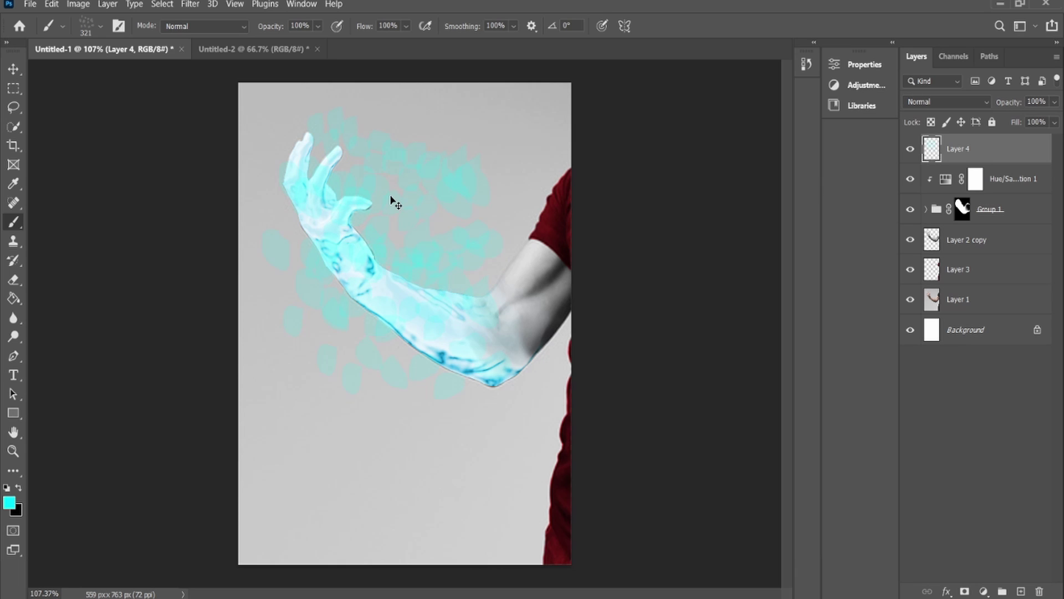
Undo the remaining cyan strokes and delete Layer 4
key(ctrl+z)
key(ctrl+z)
key(ctrl+z)
key(ctrl+alt+g)
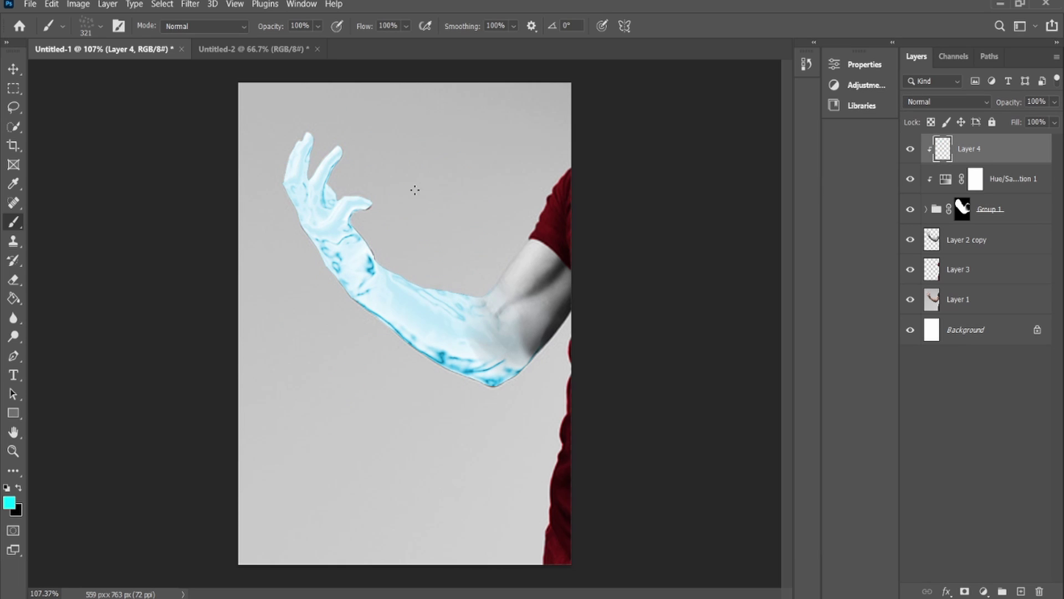
key(Delete)
Add an Outer Glow effect to Group 1 and change the glow color from white to pale blue
click(960, 183)
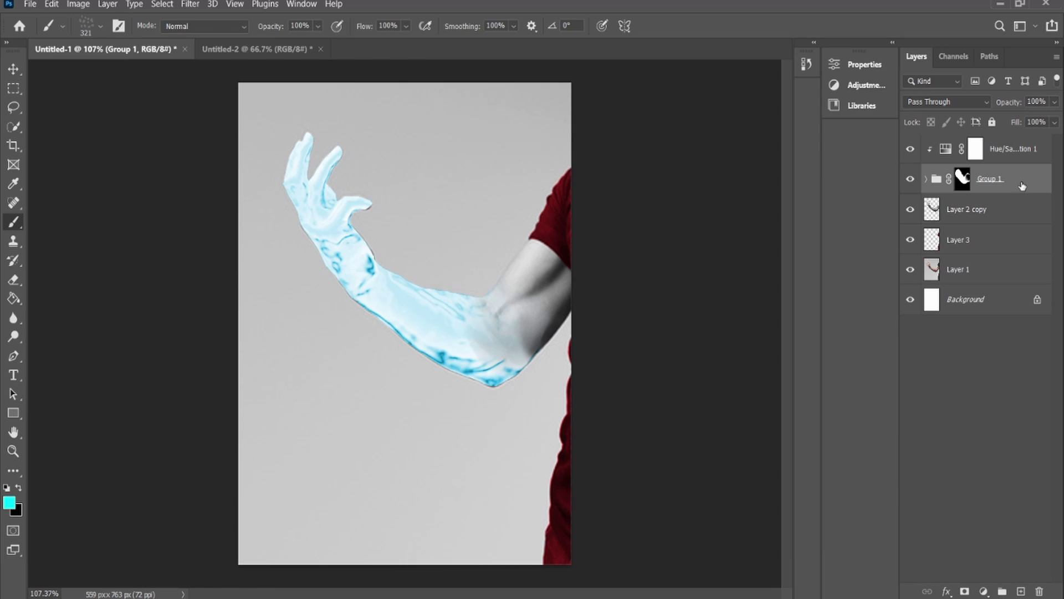
key(h)
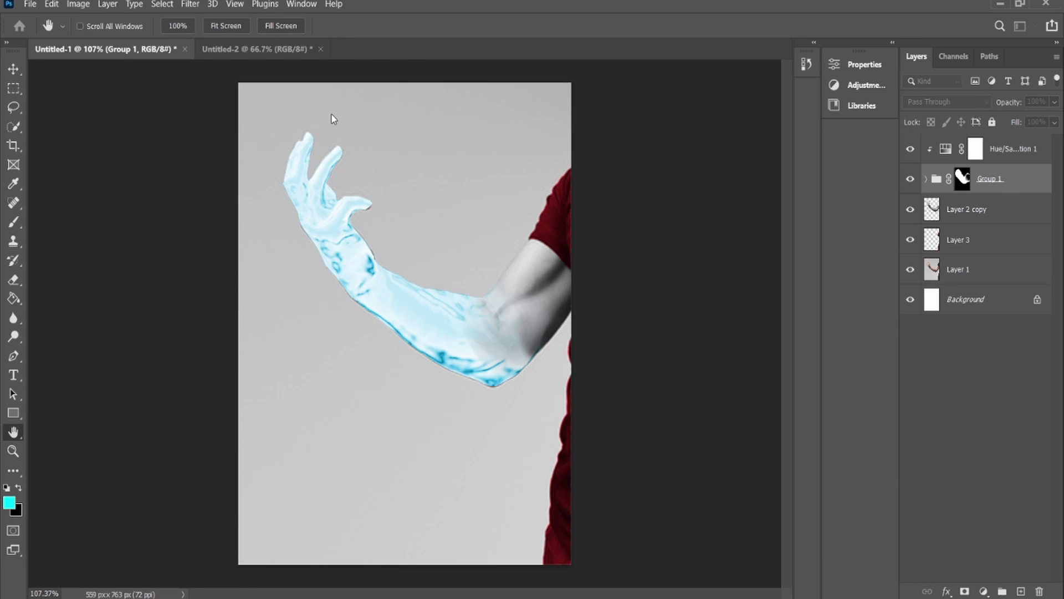
click(264, 384)
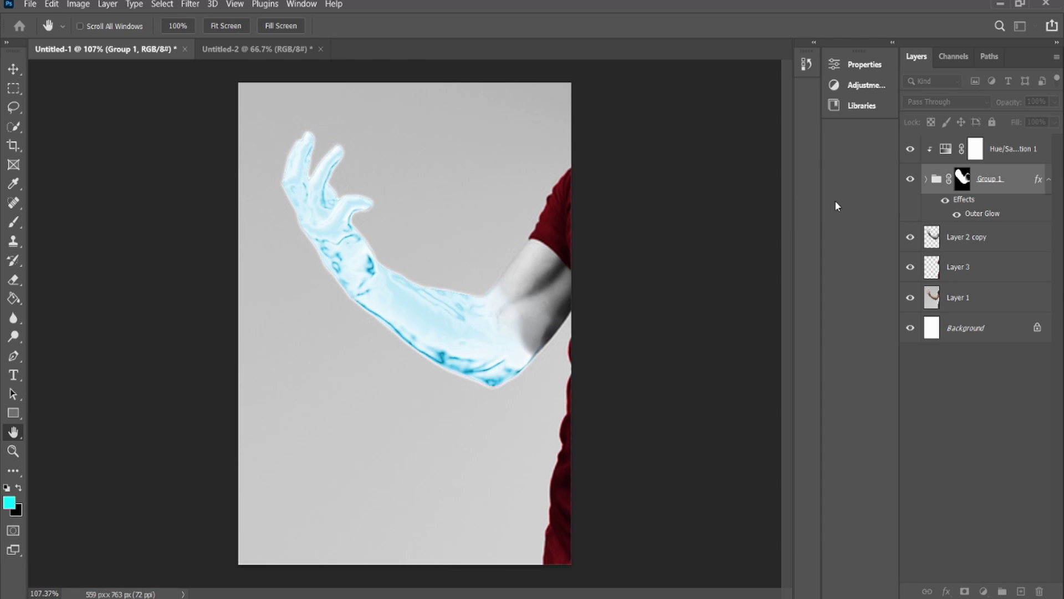
key(i)
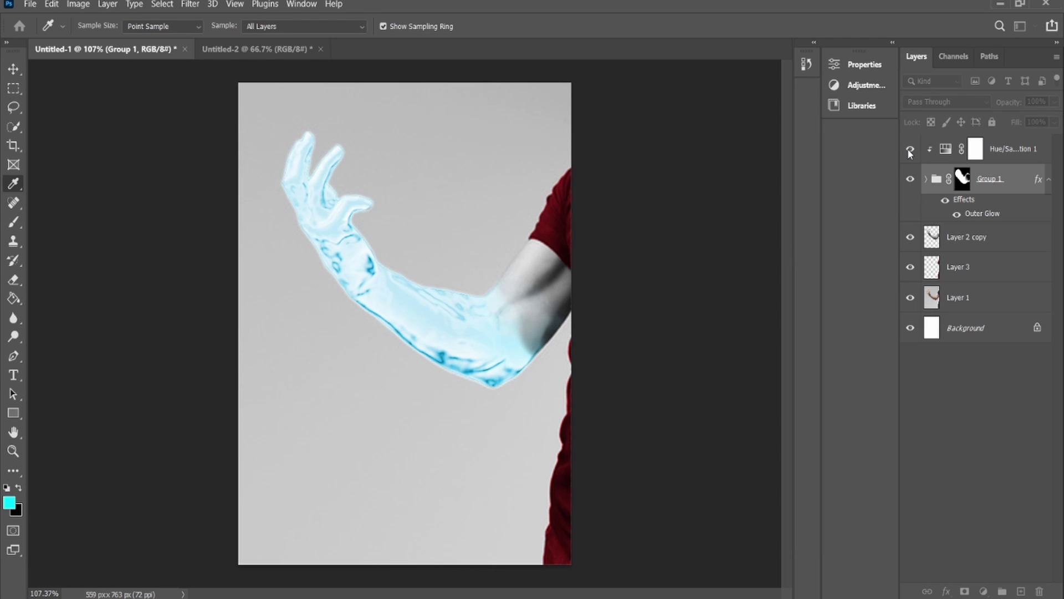
Try a grainy Outer Glow on Group 1, smooth it again and change the glow color to a soft violet-blue
key(h)
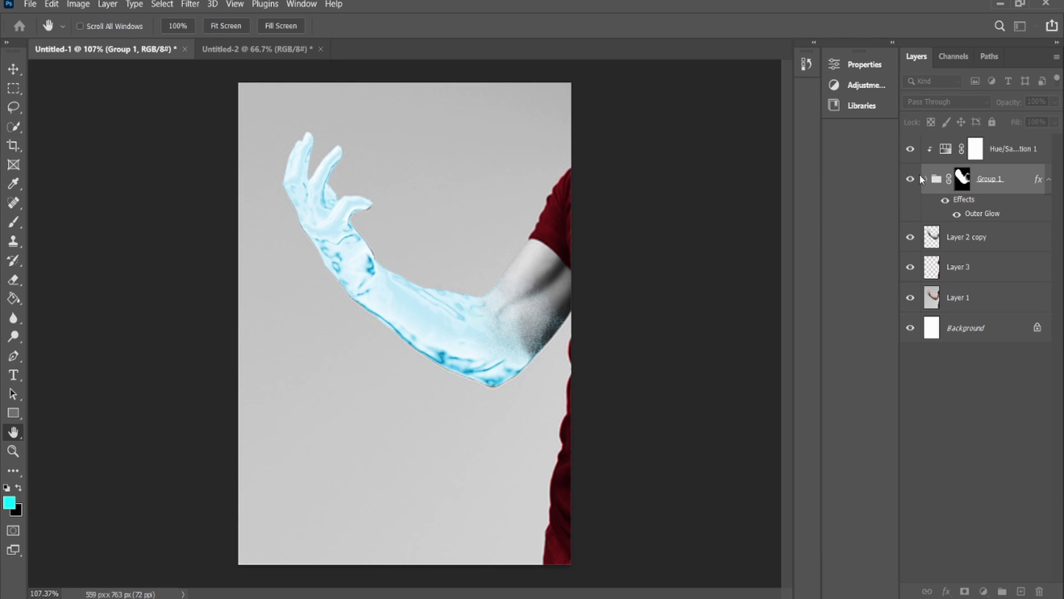
key(i)
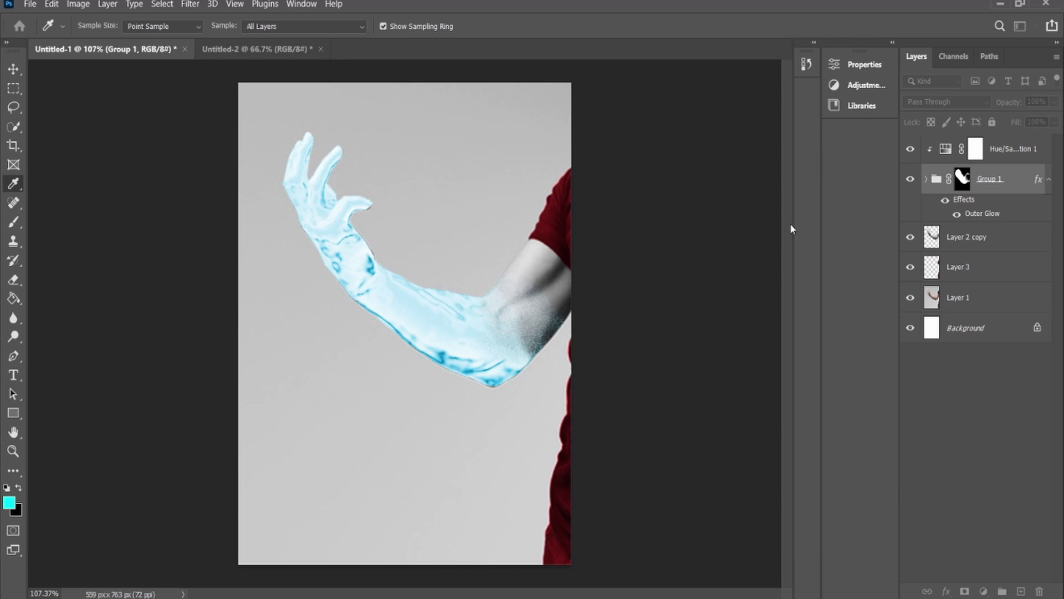
key(ctrl+z)
key(h)
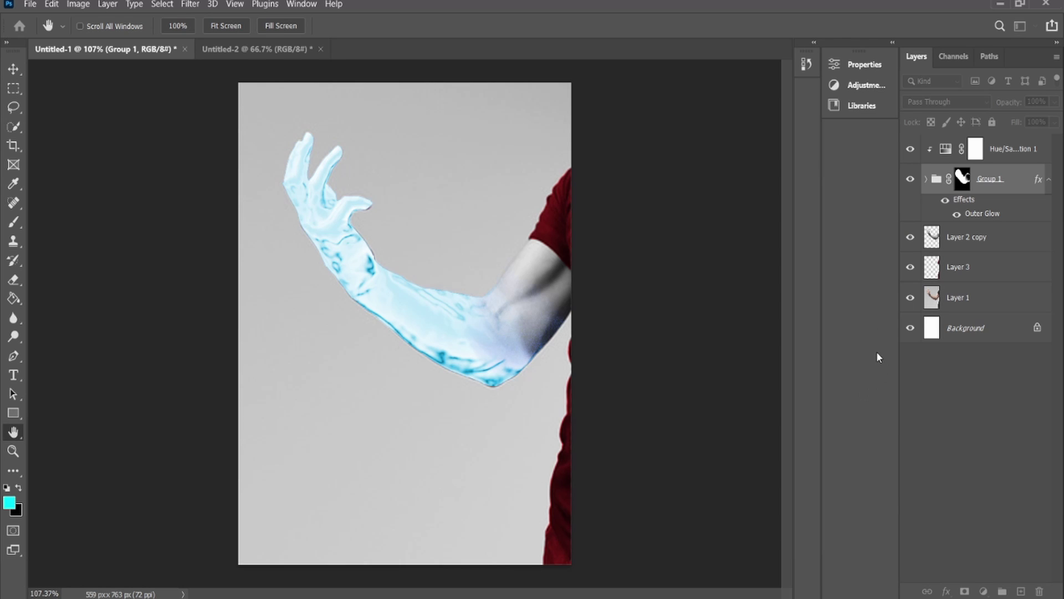
Adjust the intensity of Group 1's Outer Glow to a subtle blue haze over the elbow and upper arm
key(ctrl+shift+z)
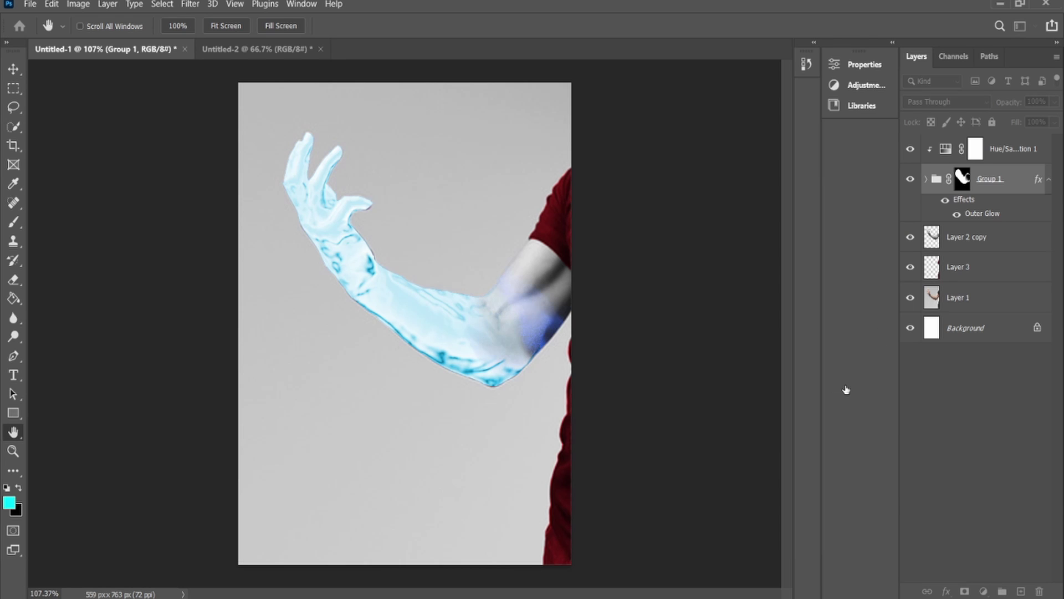
key(ctrl+z)
key(ctrl+z)
key(ctrl+shift+z)
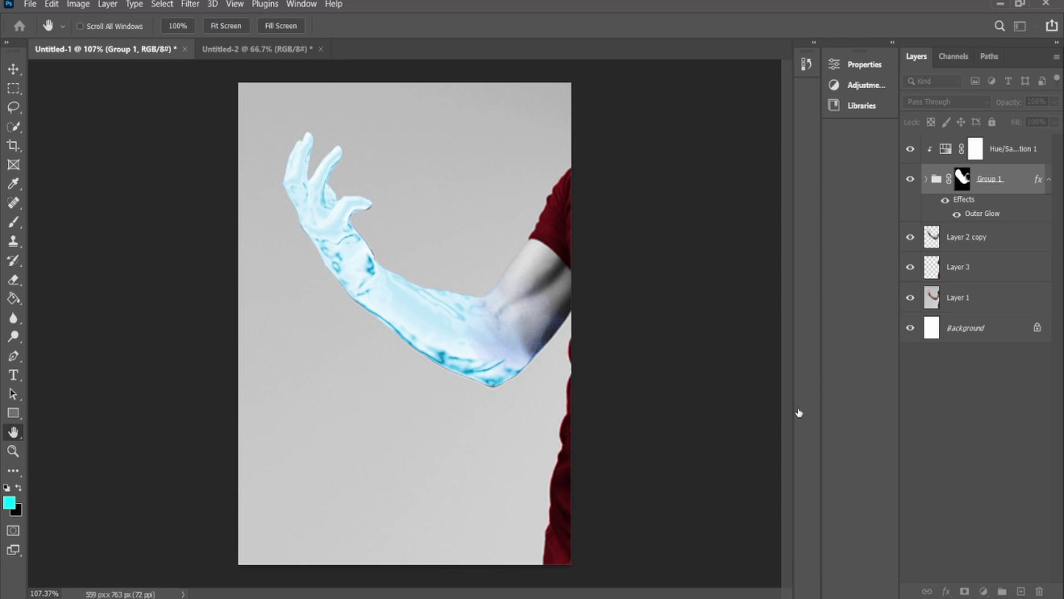
key(ctrl+z)
key(ctrl+shift+z)
key(ctrl+z)
key(ctrl+z)
key(ctrl+z)
key(ctrl+shift+z)
key(ctrl+z)
key(ctrl+shift+z)
key(b)
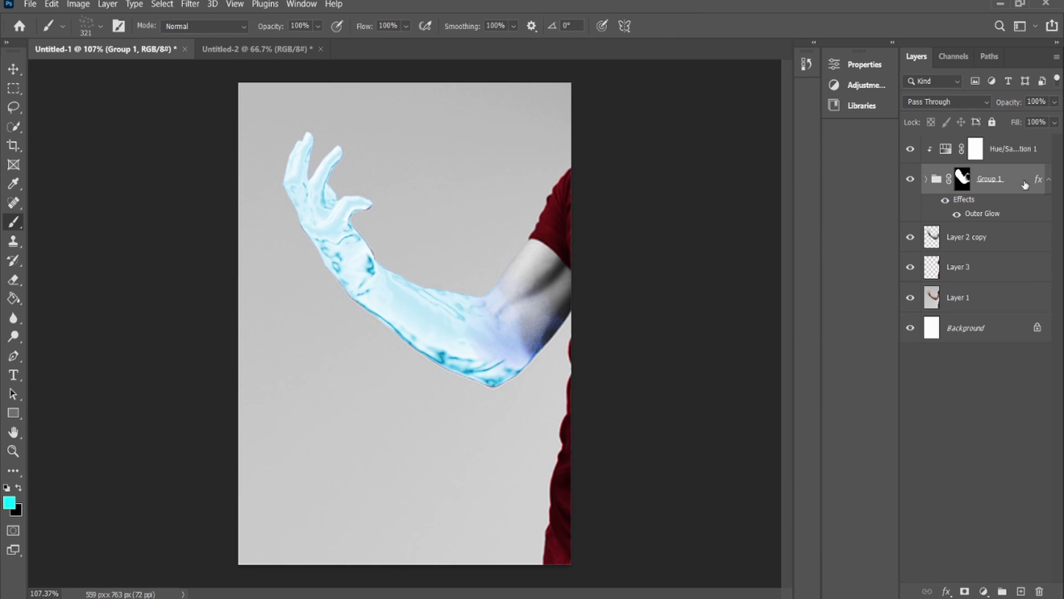
Select Layer 2 copy 2 inside Group 1 and try scattering pale blue brush shapes around the arm, undoing the strokes
click(925, 178)
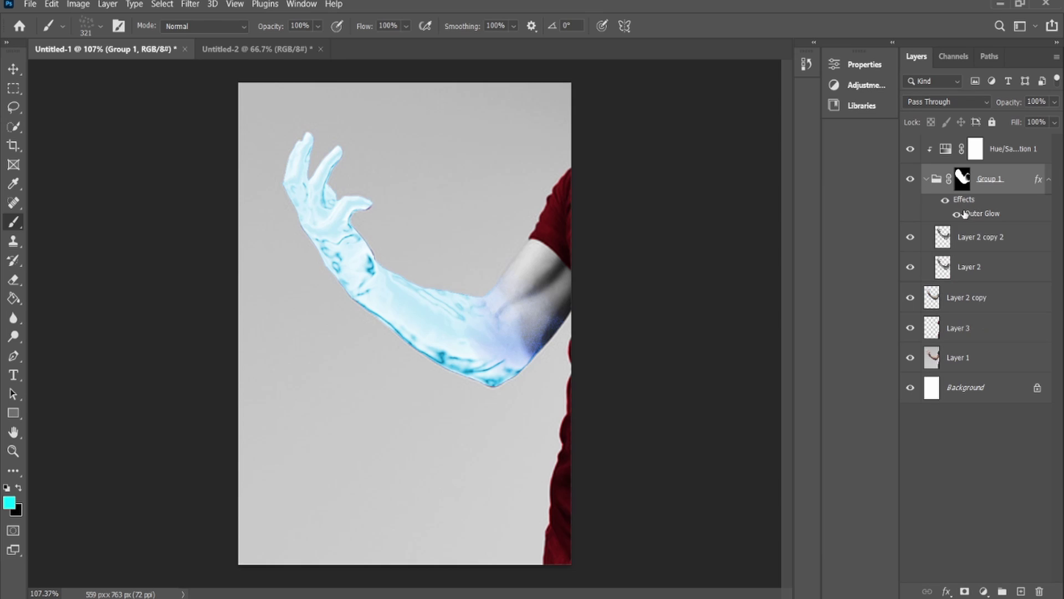
click(1031, 238)
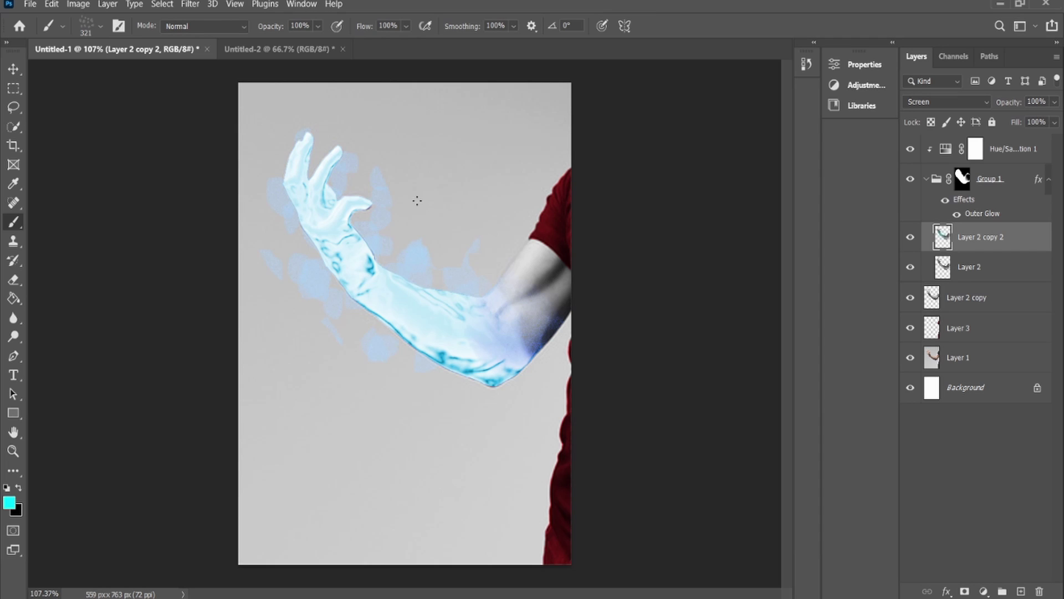
key(ctrl+z)
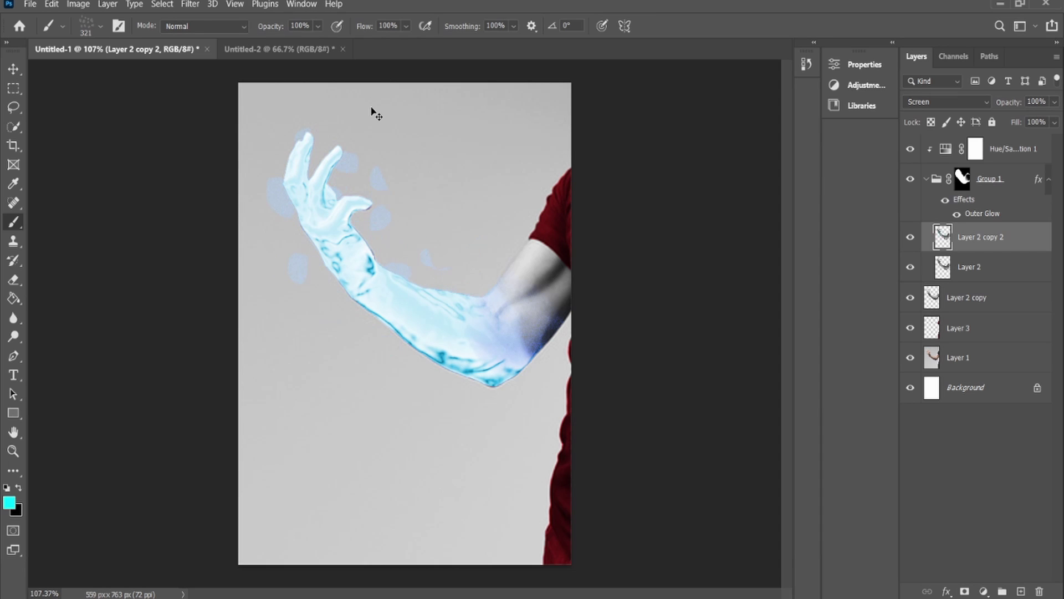
key(ctrl+z)
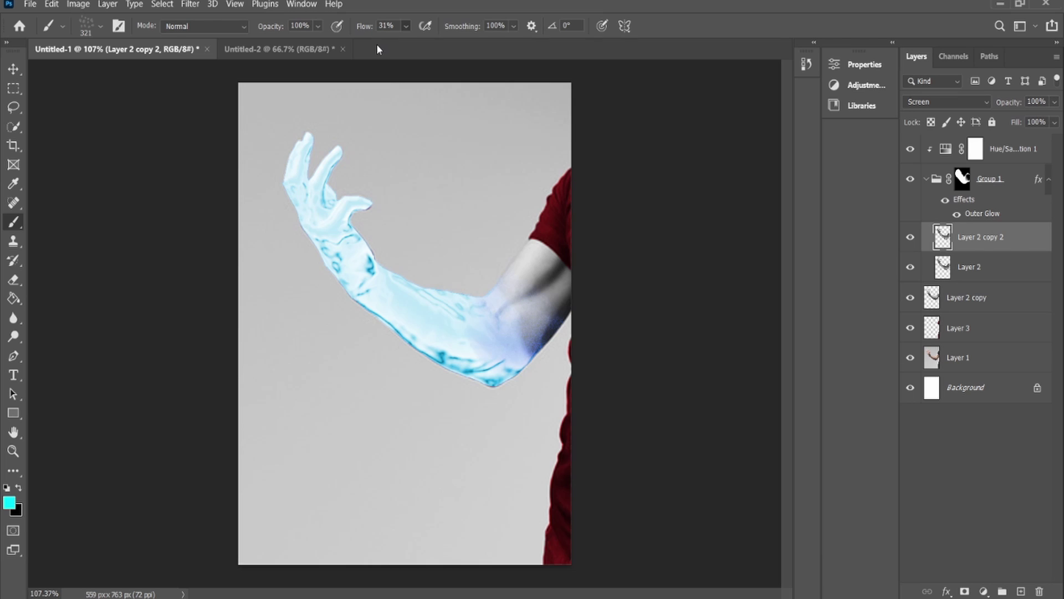
Paint faint blue shapes around the hand and forearm at 8% brush flow and reduce the brush size to 108 px
key(ctrl+shift+z)
drag(406, 26, 396, 40)
key(ctrl+z)
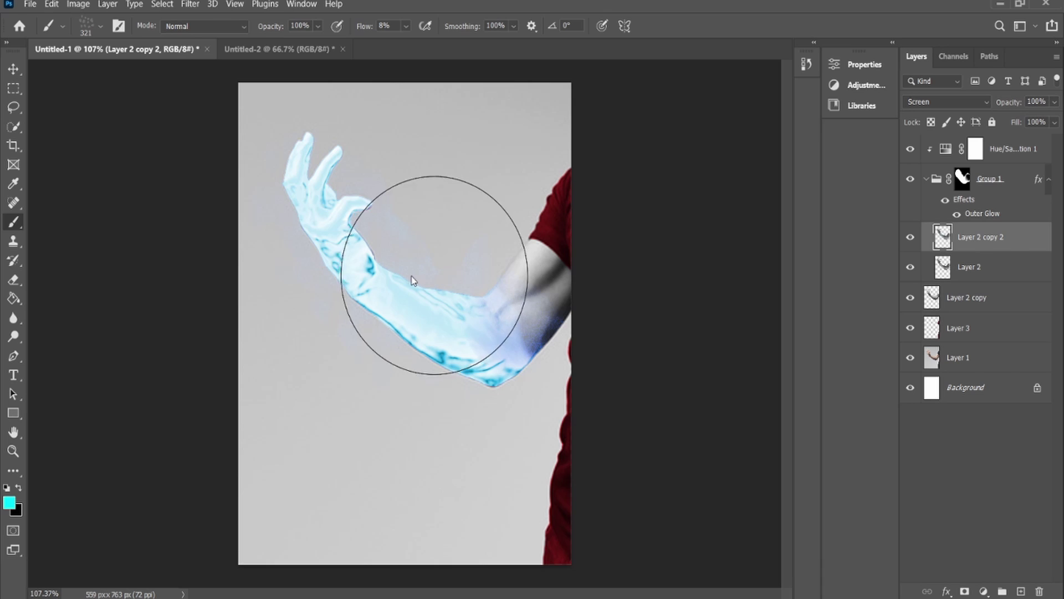
mouse_move(434, 275)
mouse_down()
mouse_move(354, 281)
mouse_move(399, 262)
mouse_up()
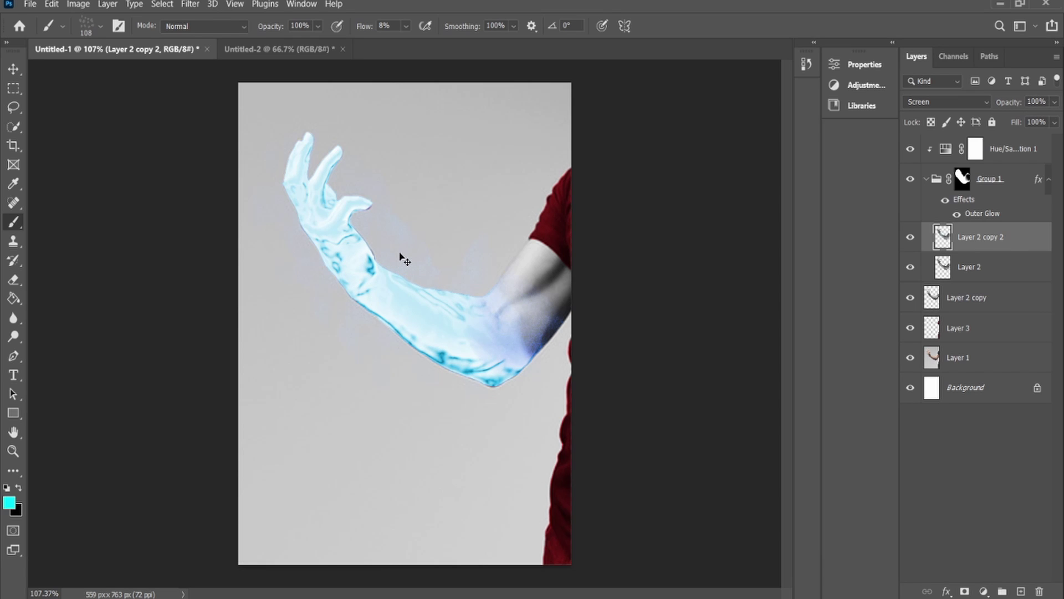